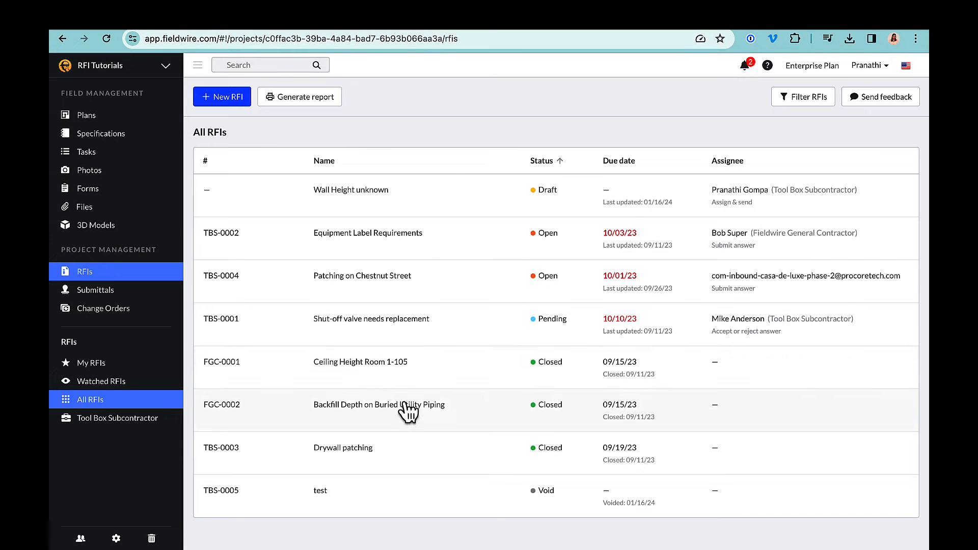
- Open the closed RFI "Ceiling Height Room 1-105" and examine its answer, question and attached plan photo
{"action": "left_click", "coordinate": [403, 375]}
{"action": "scroll", "coordinate": [528, 352], "scroll_direction": "down", "scroll_amount": 5}
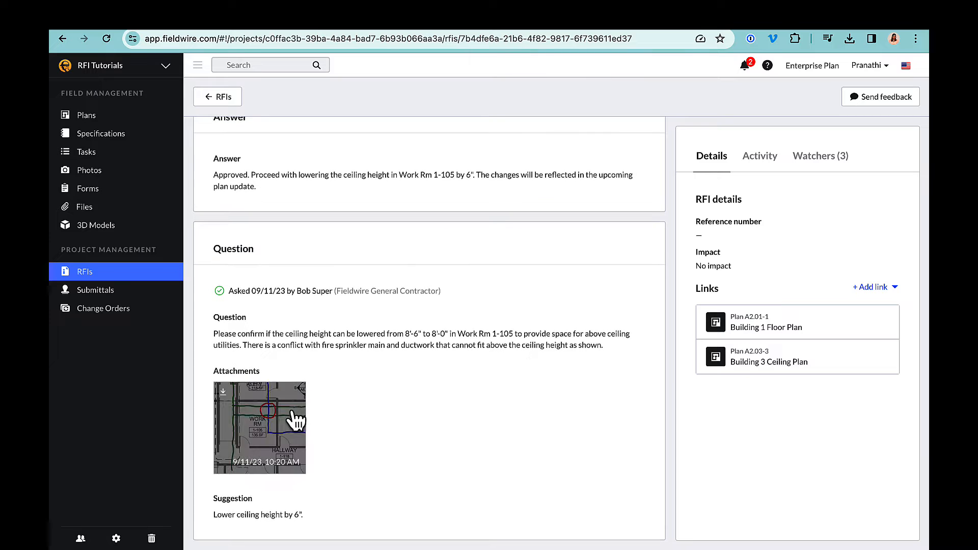
{"action": "left_click", "coordinate": [295, 412]}
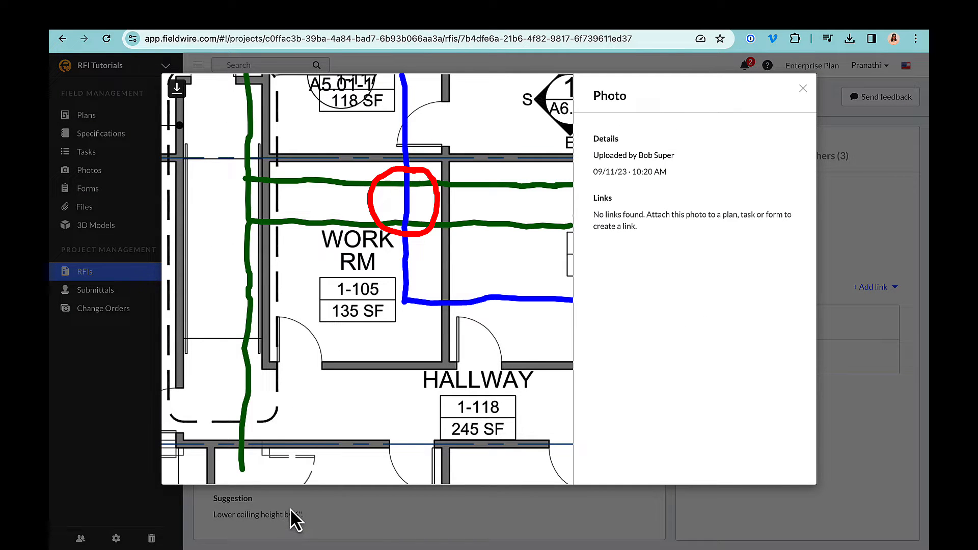
{"action": "left_click", "coordinate": [289, 509]}
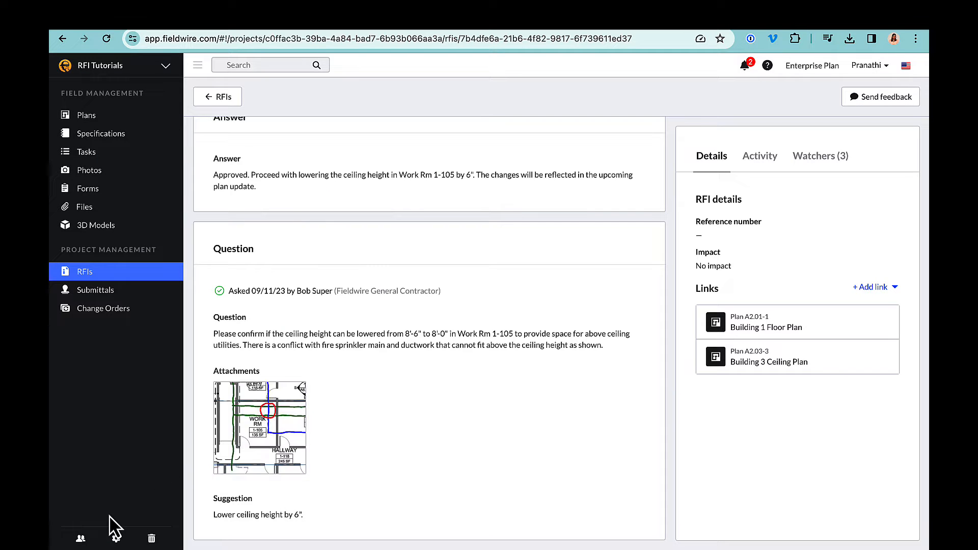
- Review the project's people list, including the companies, their members and access levels
{"action": "left_click", "coordinate": [81, 539]}
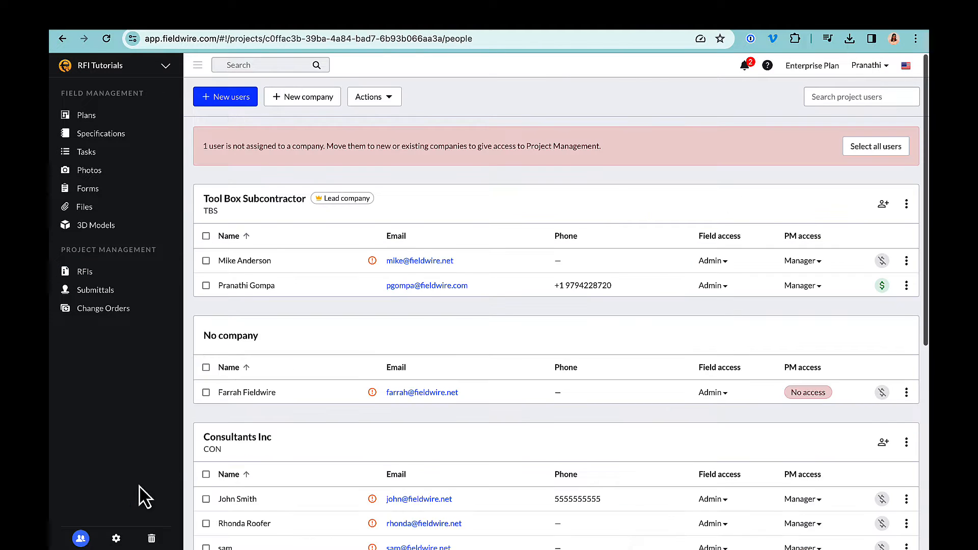
{"action": "scroll", "coordinate": [311, 442], "scroll_direction": "down", "scroll_amount": 1}
{"action": "scroll", "coordinate": [312, 443], "scroll_direction": "down", "scroll_amount": 3}
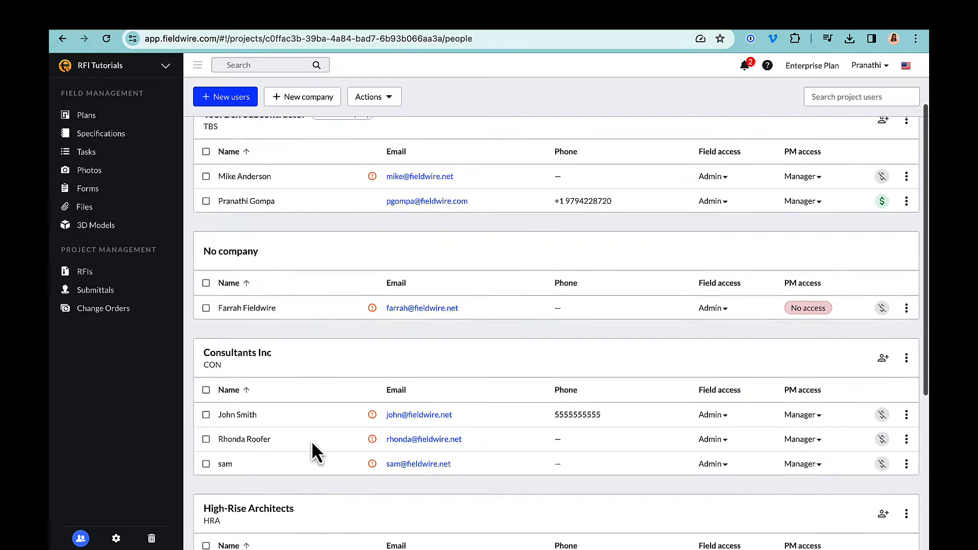
{"action": "scroll", "coordinate": [311, 443], "scroll_direction": "down", "scroll_amount": 5}
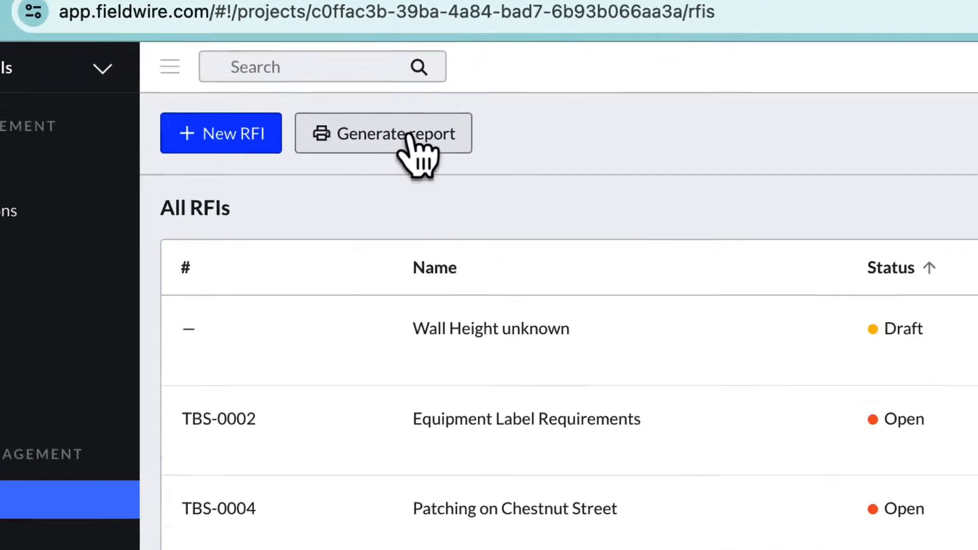
- Sort the list of all RFIs by descending status, by ascending due date, and finally by descending name
{"action": "left_click", "coordinate": [310, 97]}
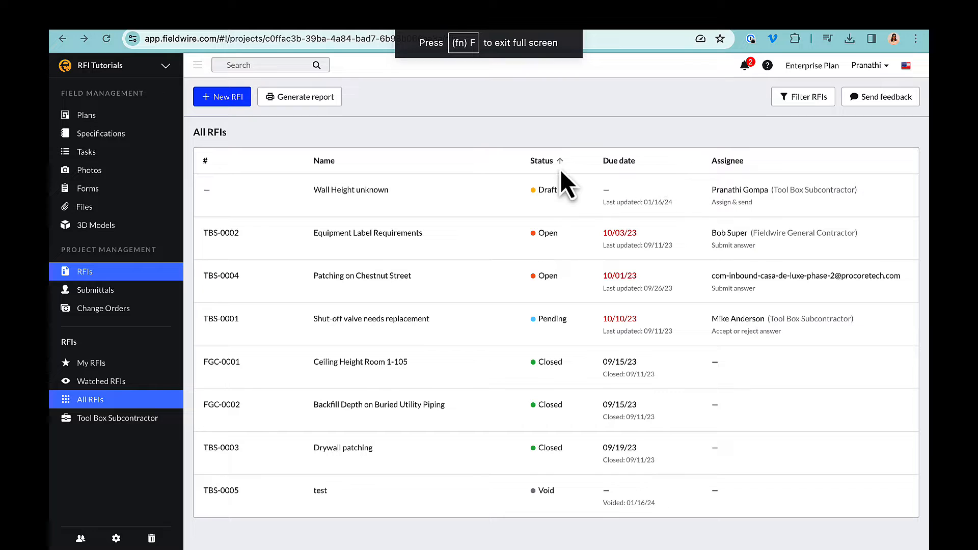
{"action": "left_click", "coordinate": [555, 163]}
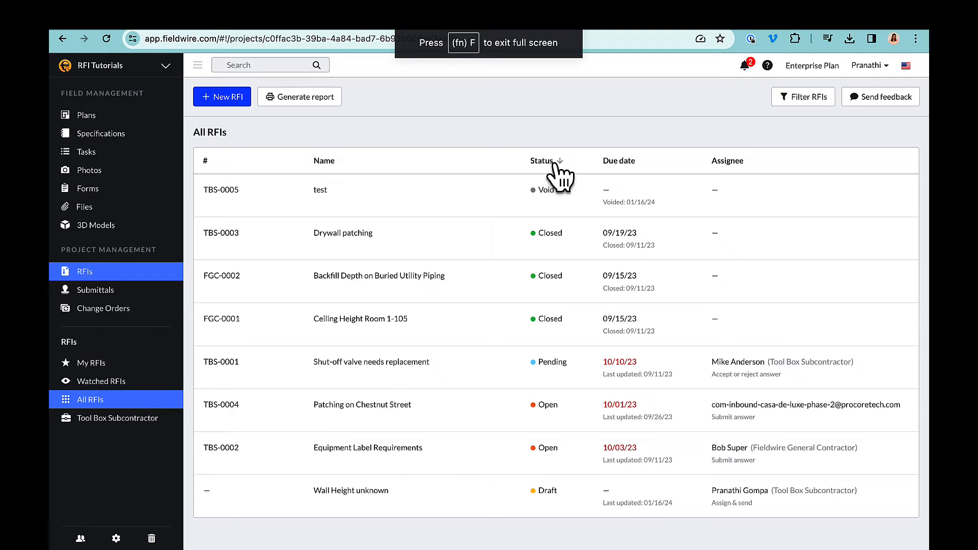
{"action": "left_click", "coordinate": [619, 162]}
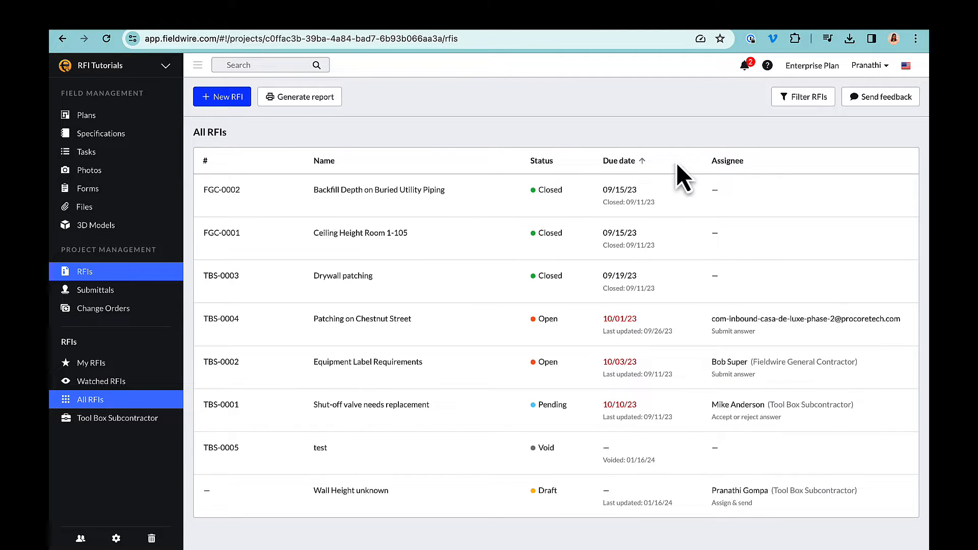
{"action": "left_click", "coordinate": [323, 161]}
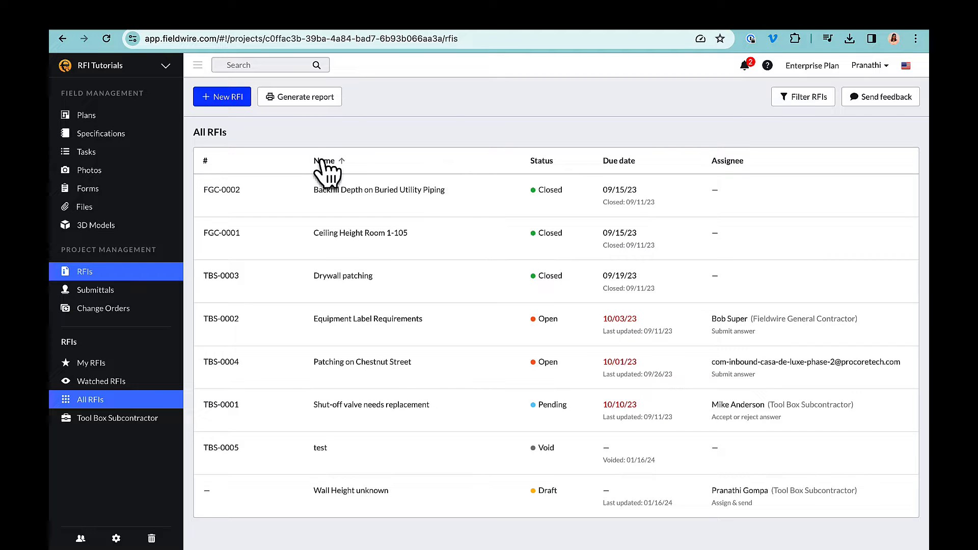
{"action": "left_click", "coordinate": [323, 161]}
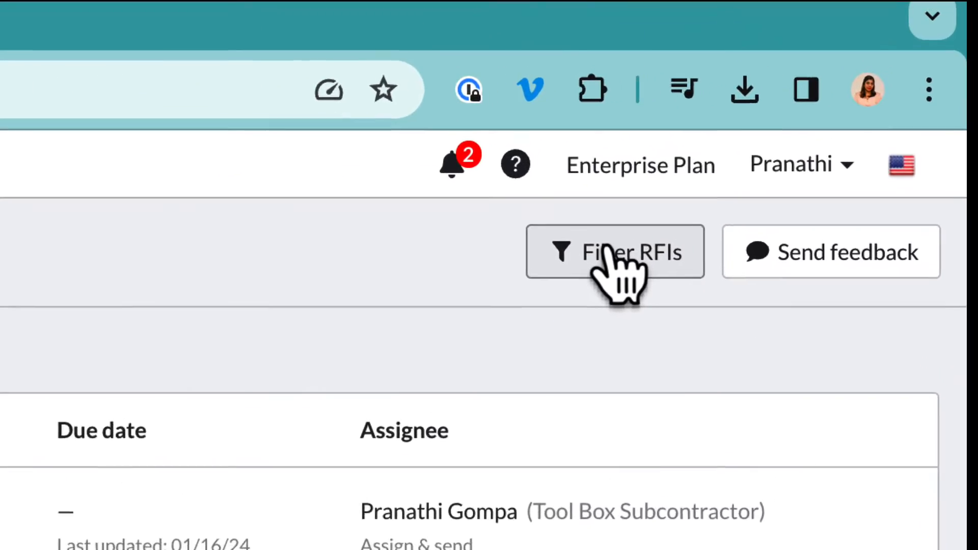
- Examine the Status, Assignee company, Assignee and Last updated options for filtering RFIs, leaving all filters unset
{"action": "left_click", "coordinate": [606, 244]}
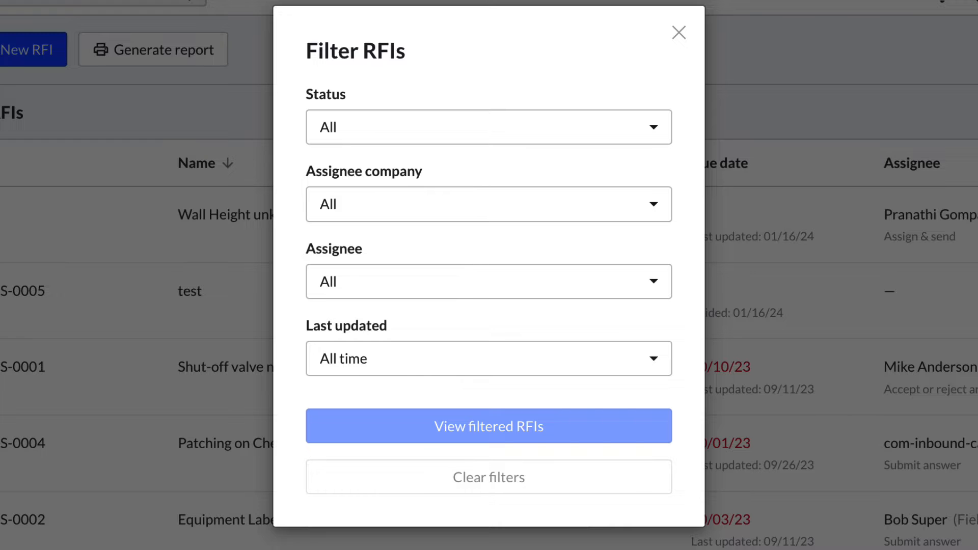
{"action": "left_click", "coordinate": [530, 143]}
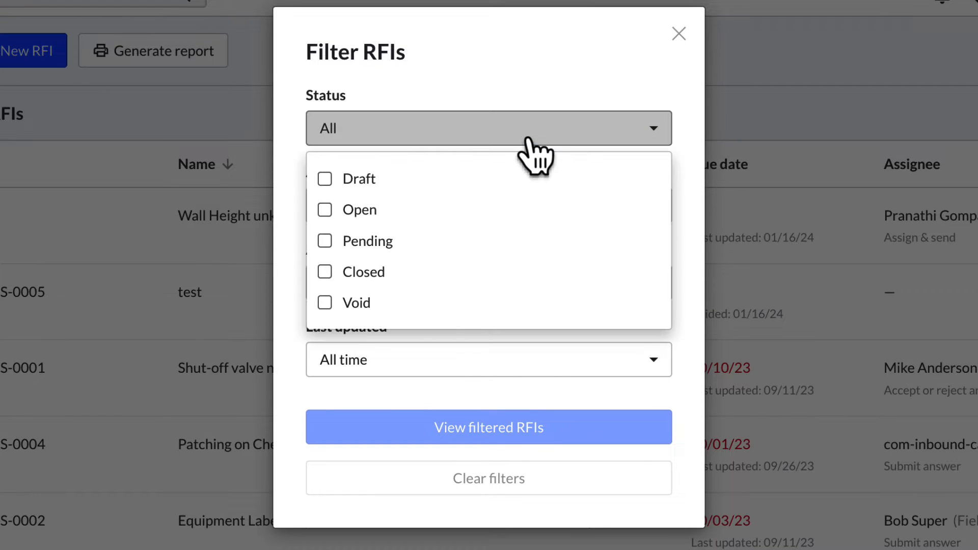
{"action": "left_click", "coordinate": [529, 142]}
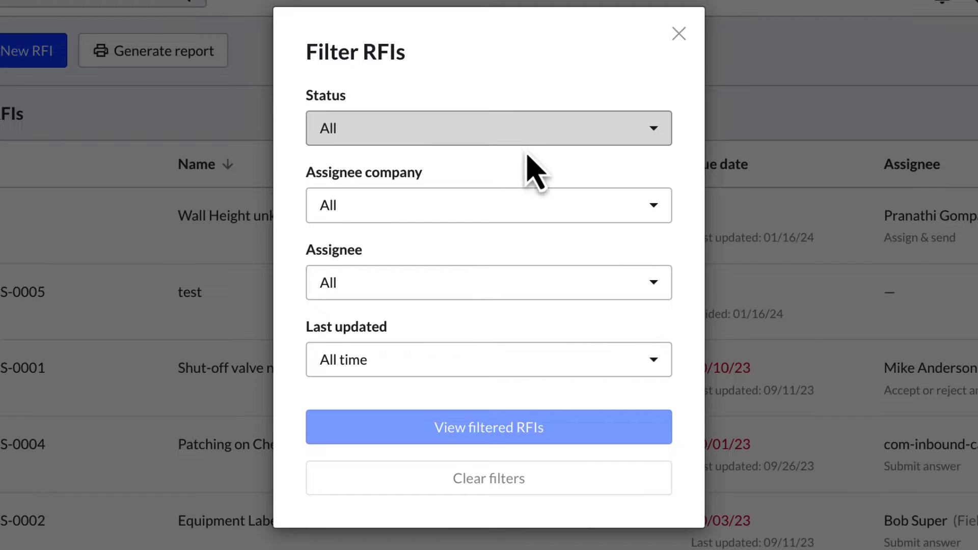
{"action": "left_click", "coordinate": [503, 202]}
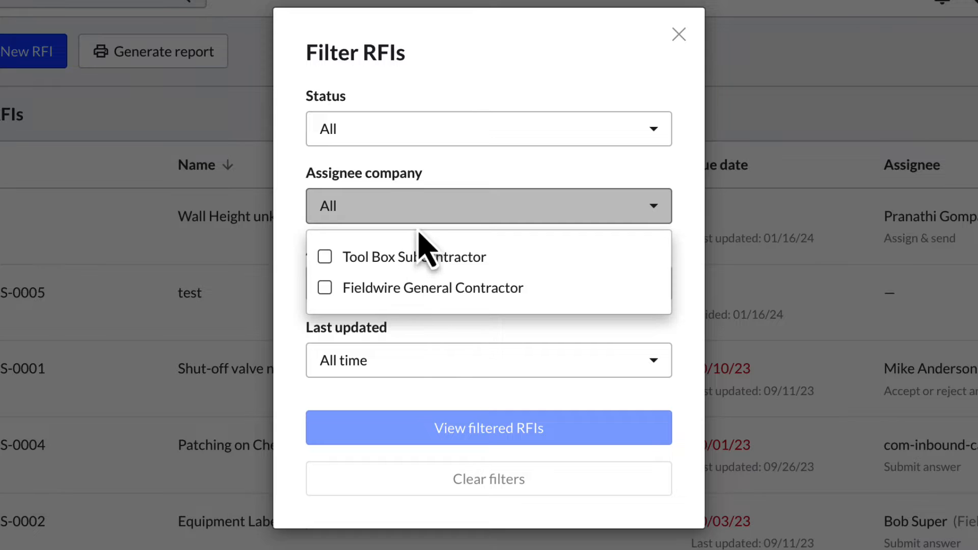
{"action": "left_click", "coordinate": [414, 210]}
{"action": "left_click", "coordinate": [412, 284]}
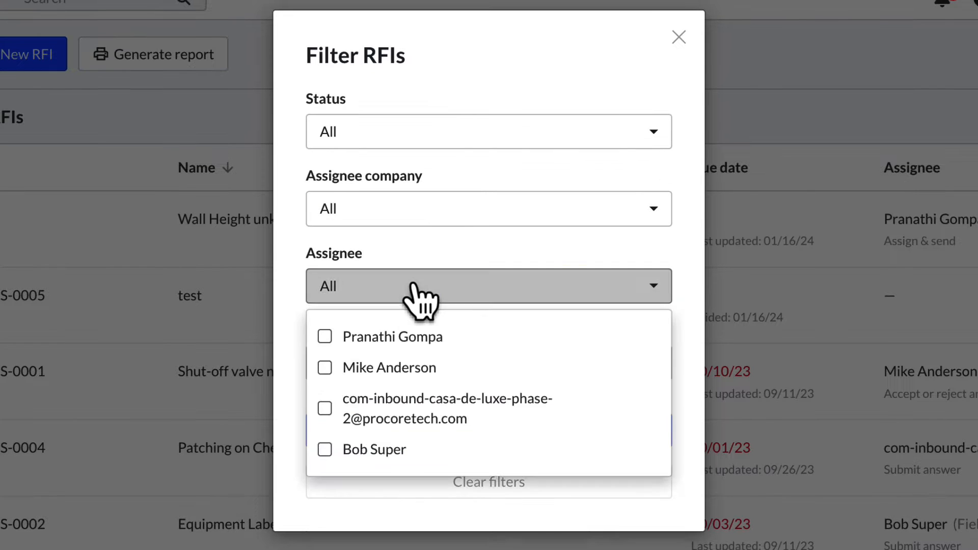
{"action": "left_click", "coordinate": [326, 337]}
{"action": "left_click", "coordinate": [326, 337]}
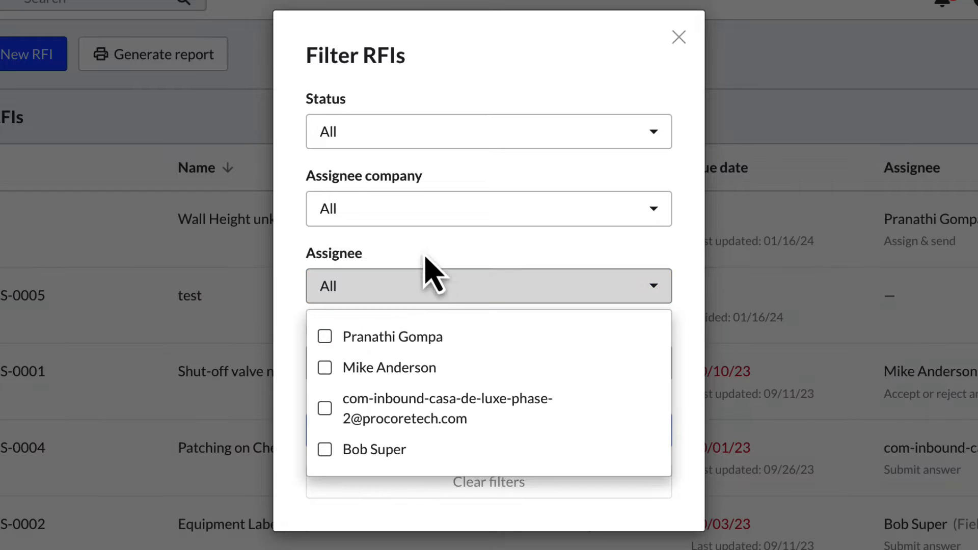
{"action": "left_click", "coordinate": [430, 296]}
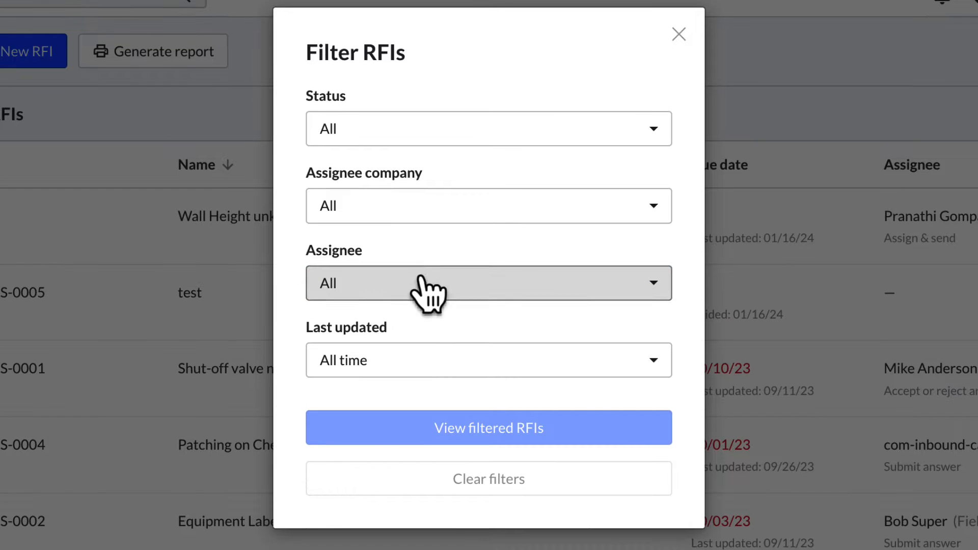
{"action": "left_click", "coordinate": [402, 360]}
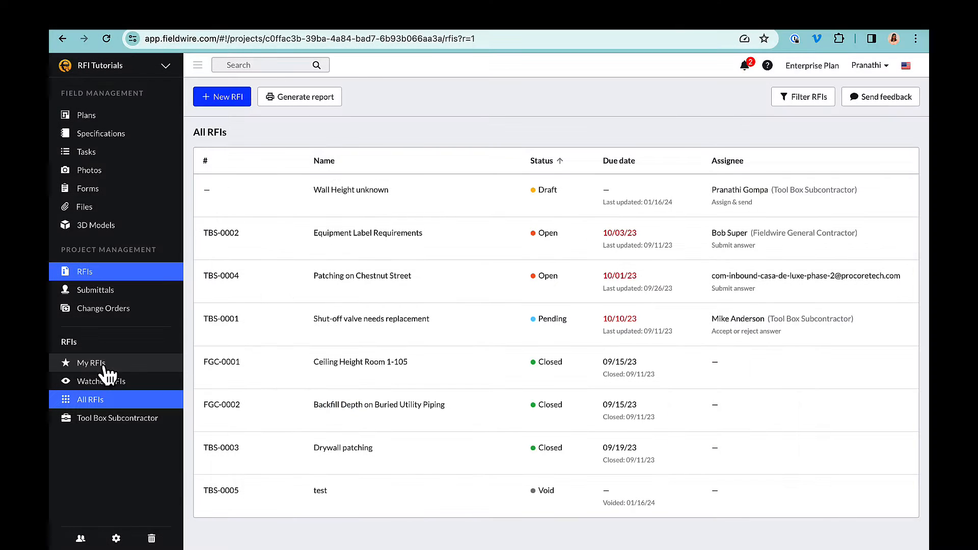
- Look through the My RFIs, Watched RFIs, All RFIs and Tool Box Subcontractor lists
{"action": "left_click", "coordinate": [102, 366]}
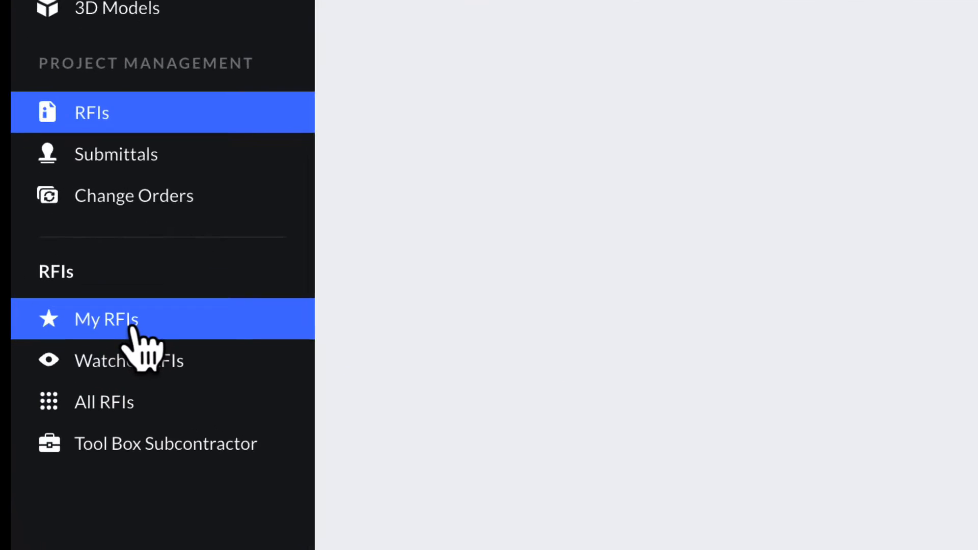
{"action": "left_click", "coordinate": [132, 357]}
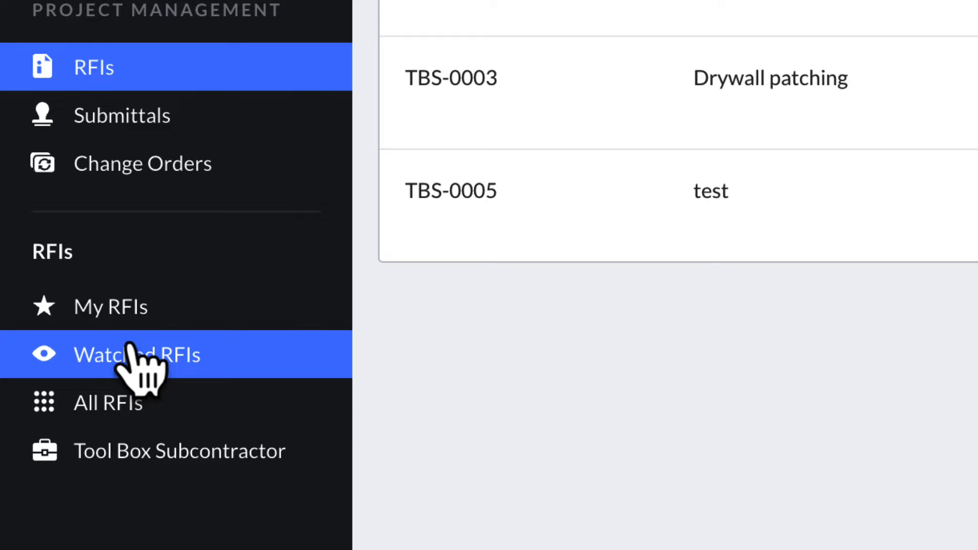
{"action": "left_click", "coordinate": [127, 405]}
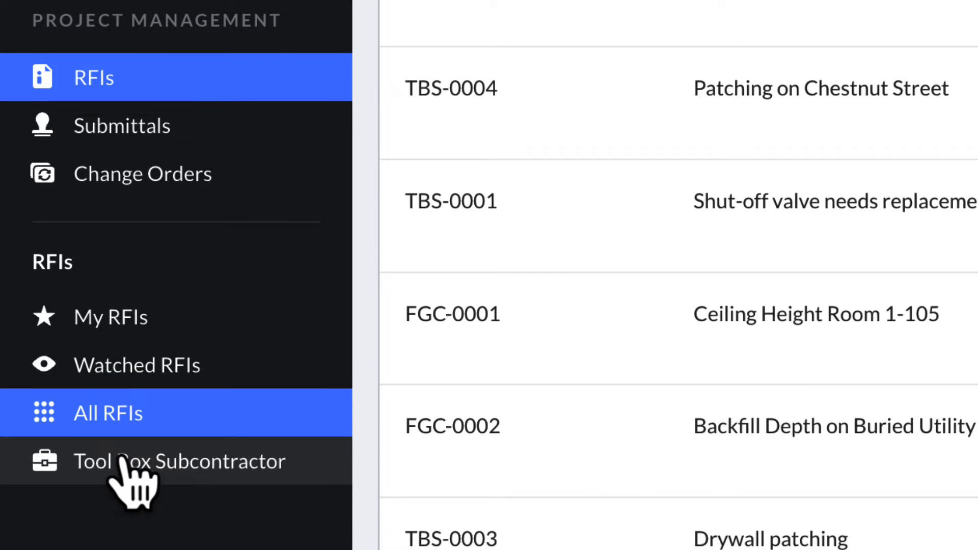
{"action": "left_click", "coordinate": [128, 461]}
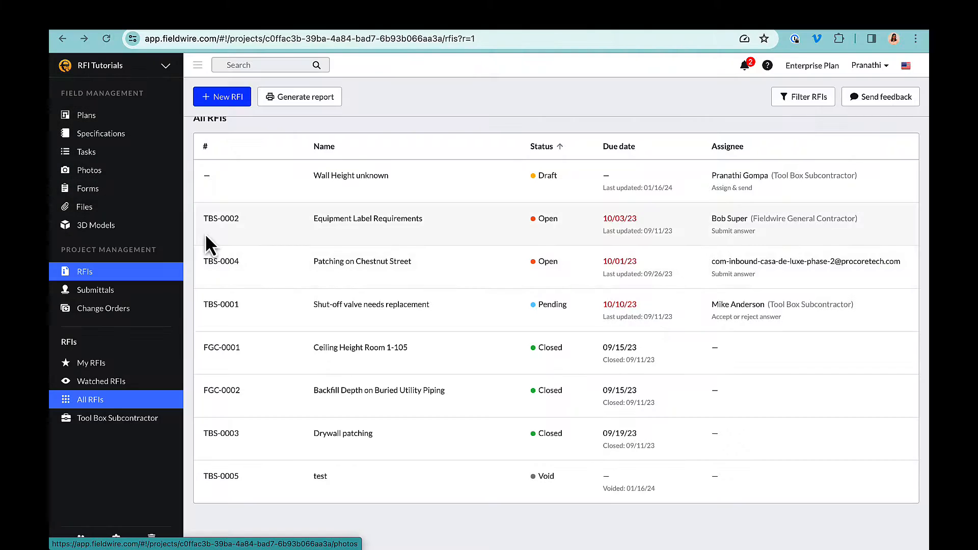
- Create a draft RFI named "RFI Tutorial" from the RFI list
{"action": "left_click", "coordinate": [225, 98]}
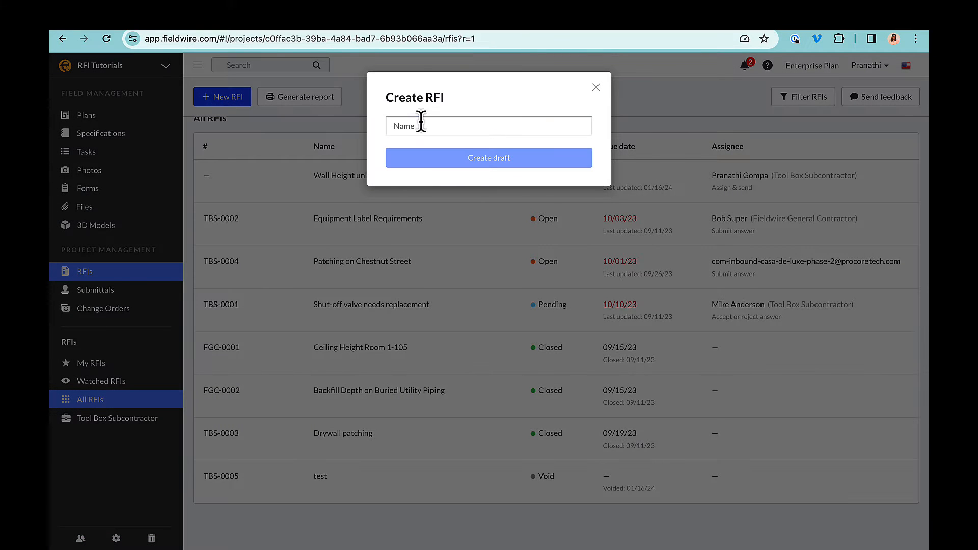
{"action": "left_click", "coordinate": [421, 122]}
{"action": "type", "text": "RFI Tutorial"}
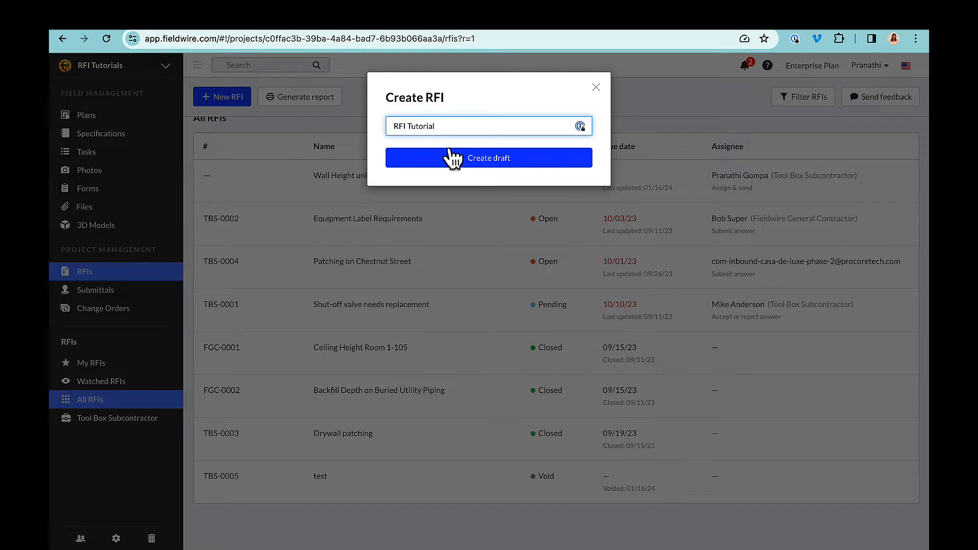
{"action": "left_click", "coordinate": [452, 157]}
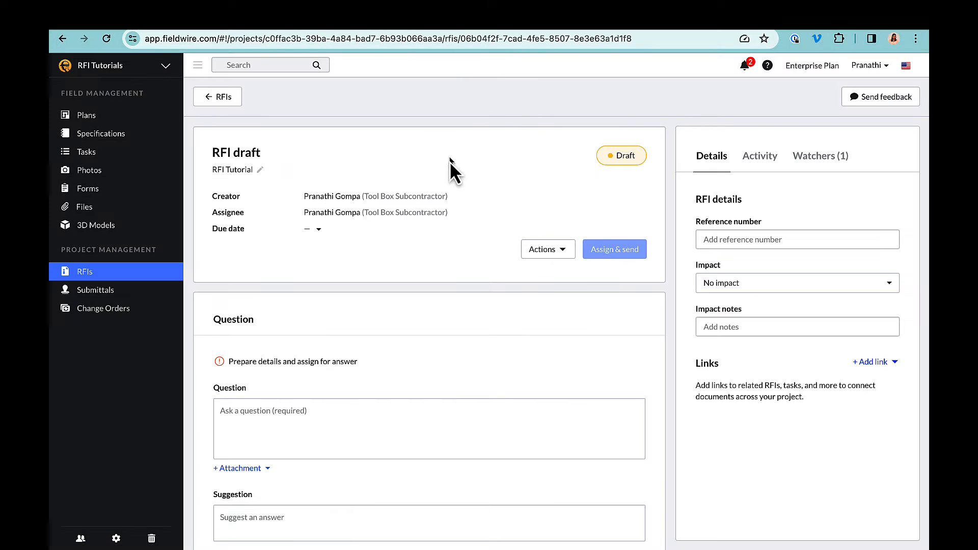
- Examine the draft RFI's question field and the attachment types it accepts
{"action": "left_click", "coordinate": [360, 406]}
{"action": "scroll", "coordinate": [360, 406], "scroll_direction": "down", "scroll_amount": 1}
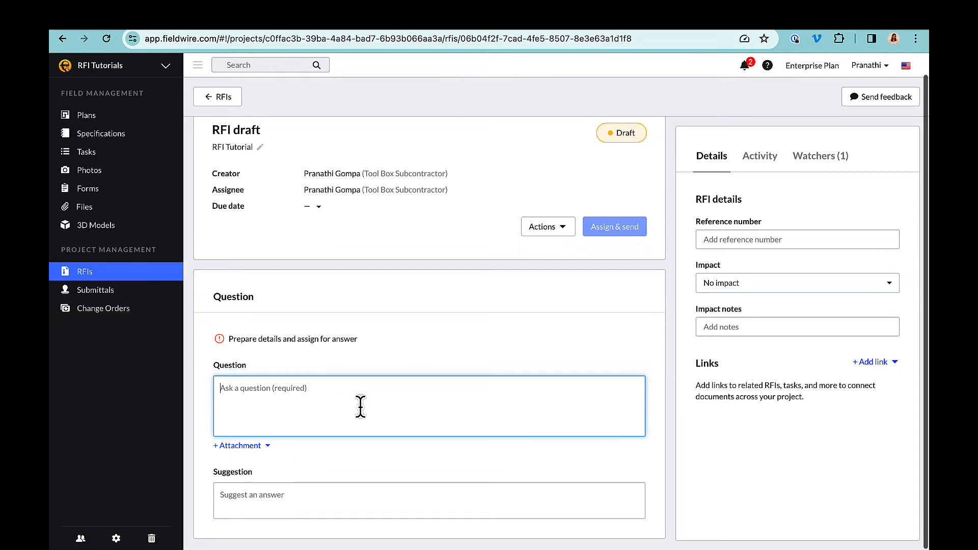
{"action": "left_click", "coordinate": [269, 450]}
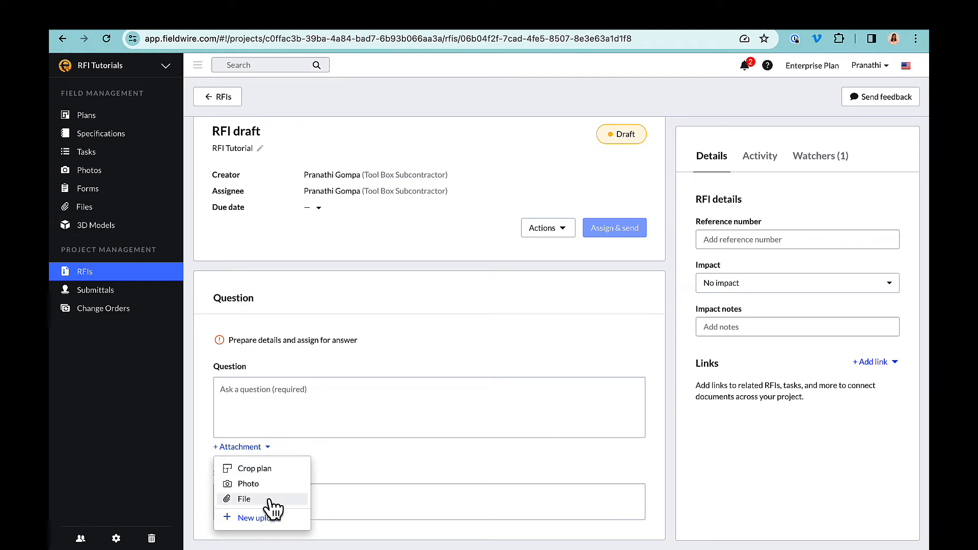
{"action": "left_click", "coordinate": [329, 454]}
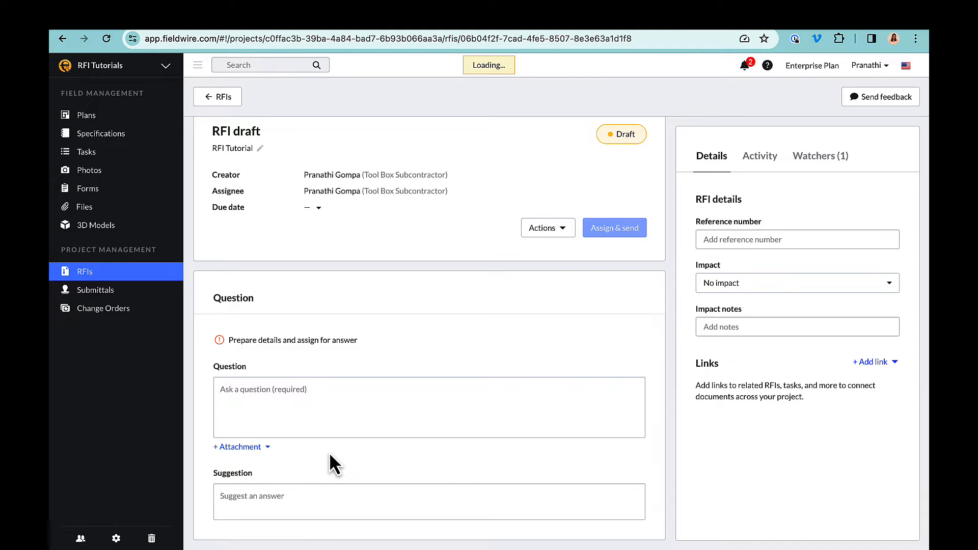
- Place an RFI hyperlink just outside the building's upper-left corner on plan A2.01-1, Building 1 Floor Plan
{"action": "left_click", "coordinate": [119, 116]}
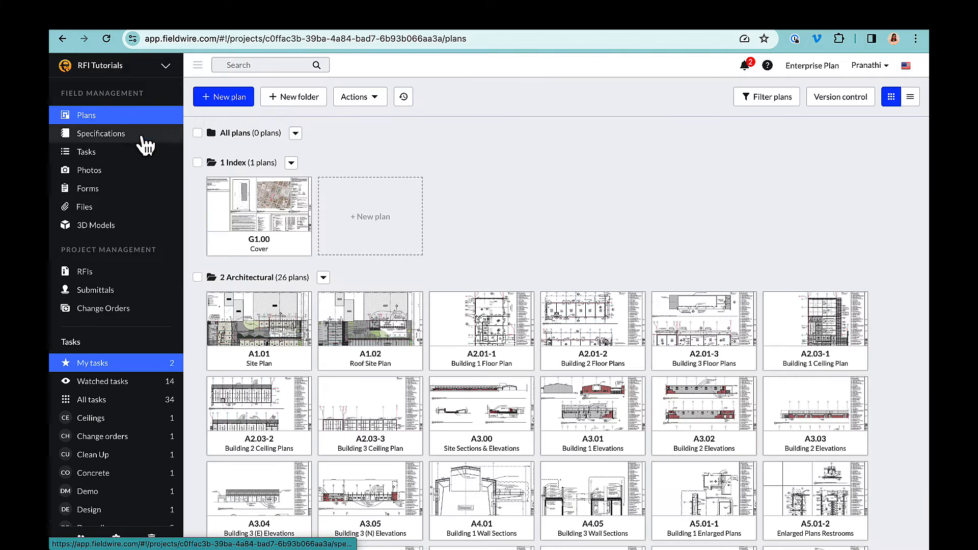
{"action": "left_click", "coordinate": [468, 343]}
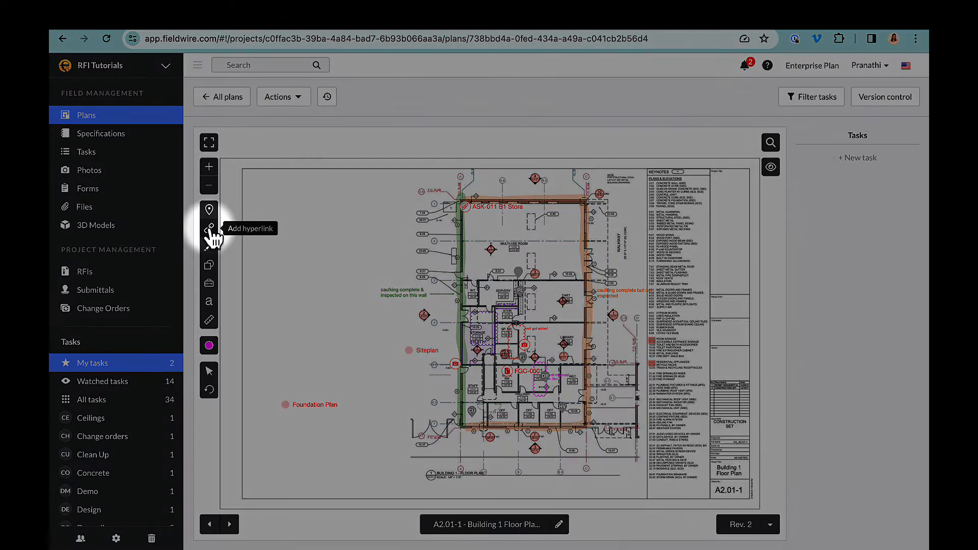
{"action": "left_click", "coordinate": [209, 228]}
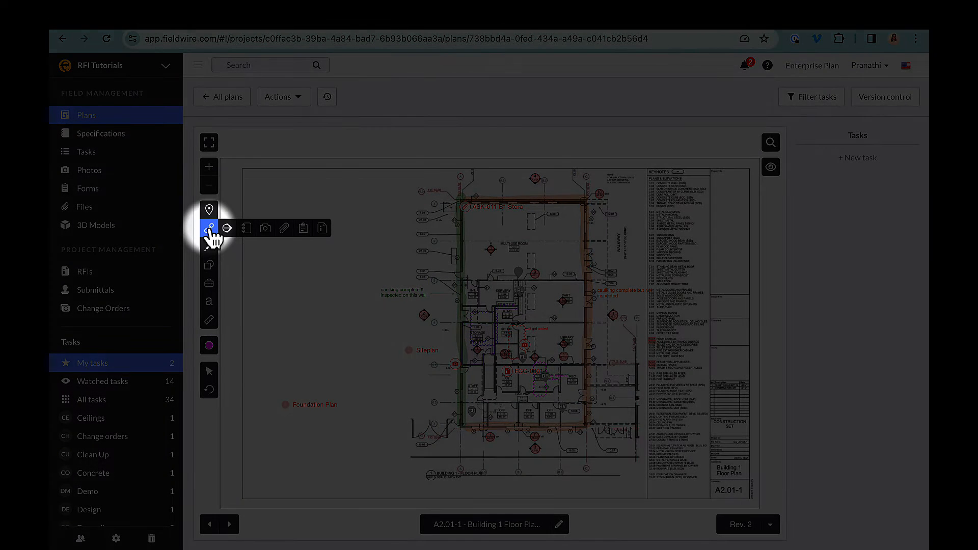
{"action": "left_click", "coordinate": [322, 228]}
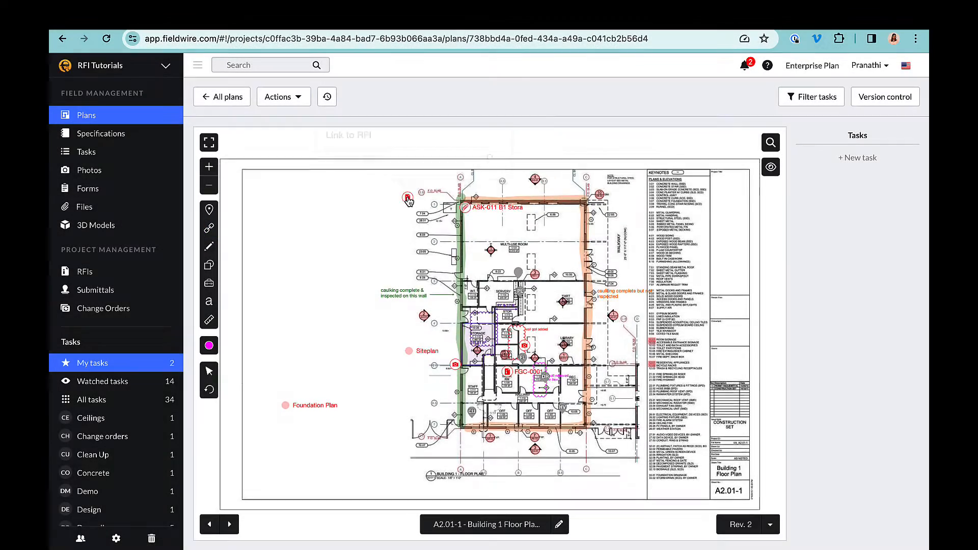
{"action": "left_click", "coordinate": [408, 196]}
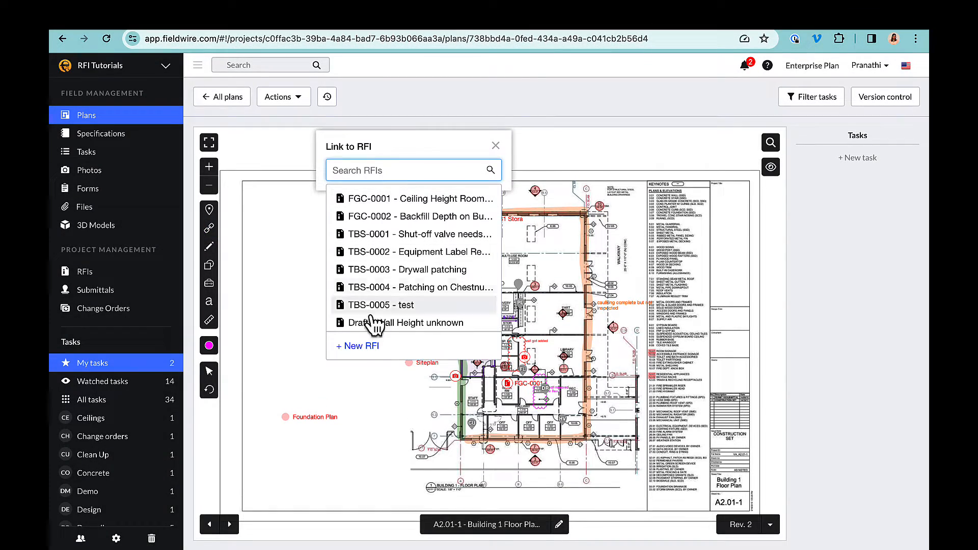
- Create a new draft RFI named "RFI Tutorial" for the hyperlink on the plan
{"action": "left_click", "coordinate": [371, 346]}
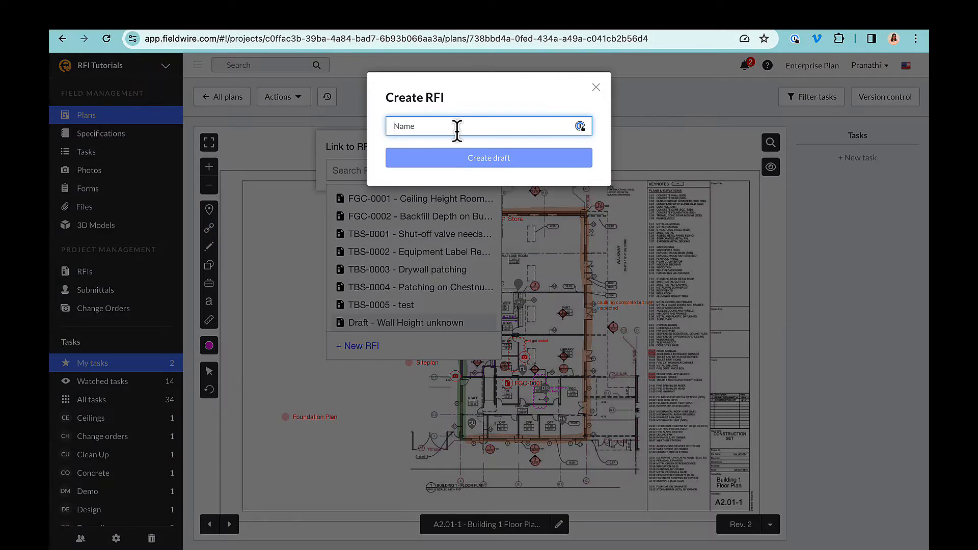
{"action": "type", "text": "RFI Tutorial"}
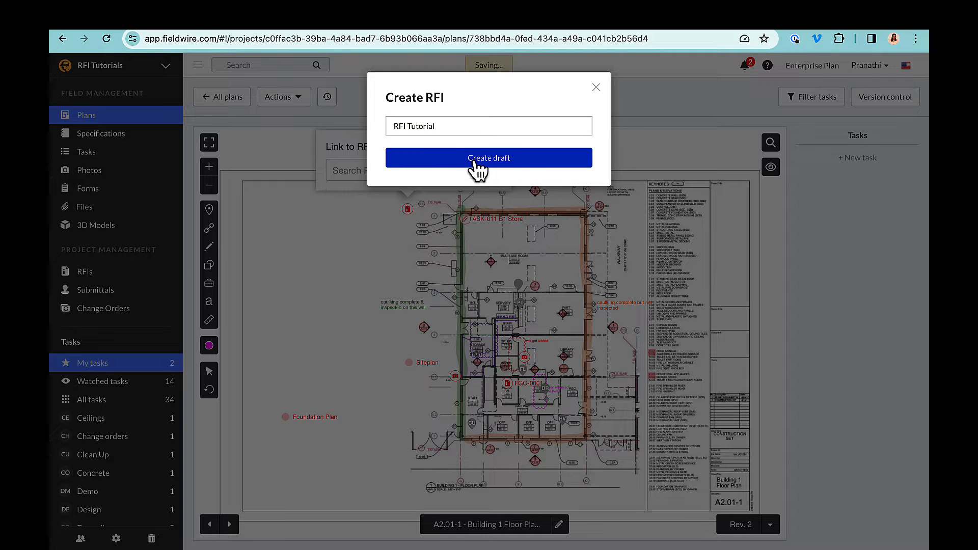
{"action": "left_click", "coordinate": [476, 163]}
{"action": "left_click", "coordinate": [449, 166]}
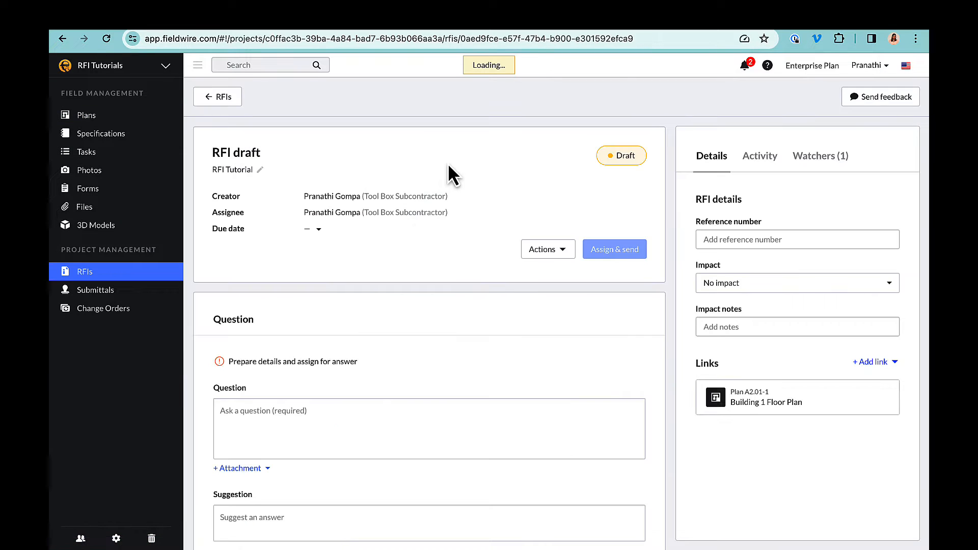
- Examine the question field and attachment options of the draft RFI linked to the plan
{"action": "left_click", "coordinate": [234, 416]}
{"action": "scroll", "coordinate": [278, 414], "scroll_direction": "down", "scroll_amount": 1}
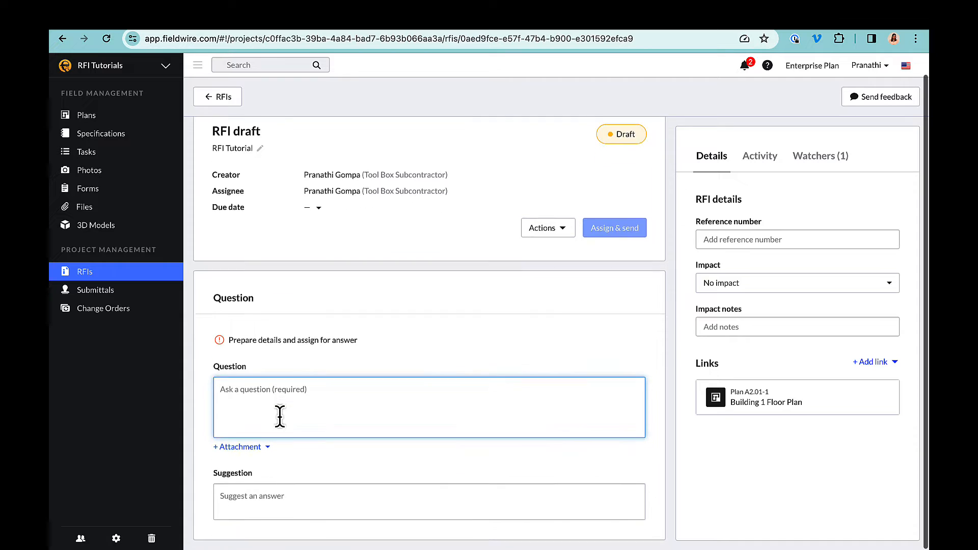
{"action": "left_click", "coordinate": [262, 448]}
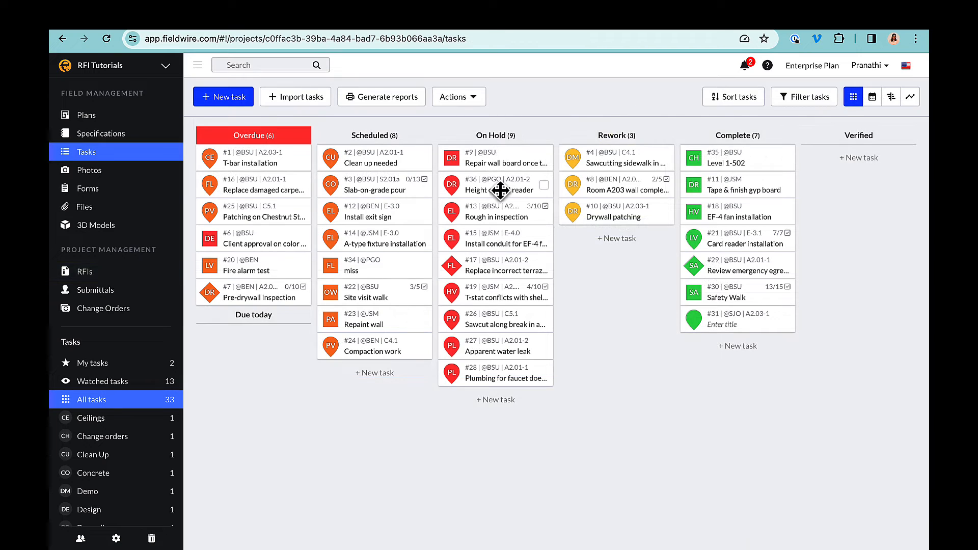
- Create a draft RFI named "Height of card reader" from the task of the same name, copying the task's photos
{"action": "left_click", "coordinate": [500, 191]}
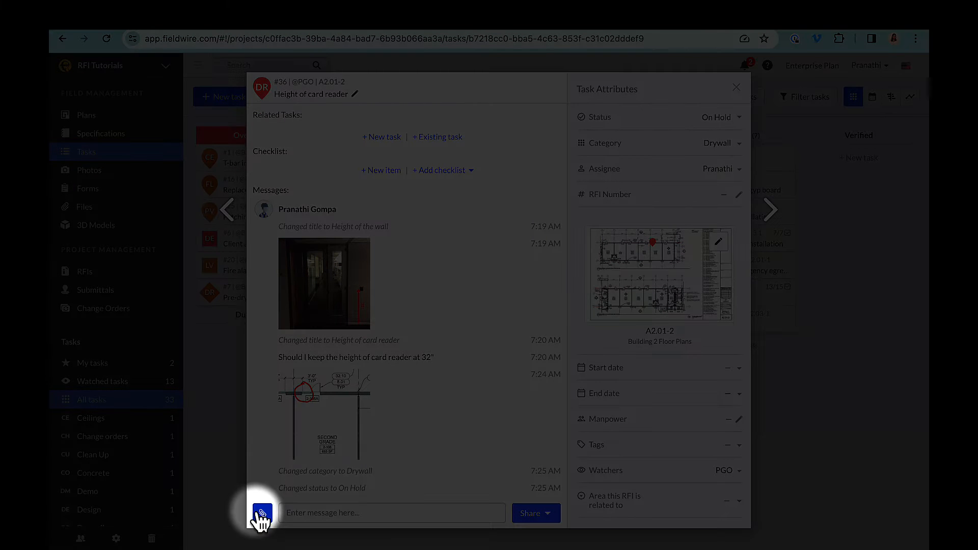
{"action": "left_click", "coordinate": [264, 515]}
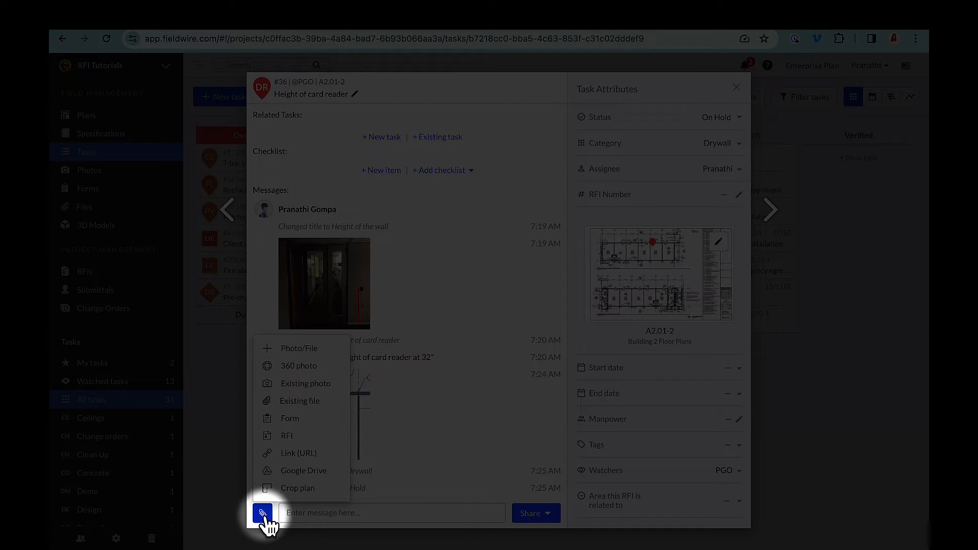
{"action": "left_click", "coordinate": [287, 437]}
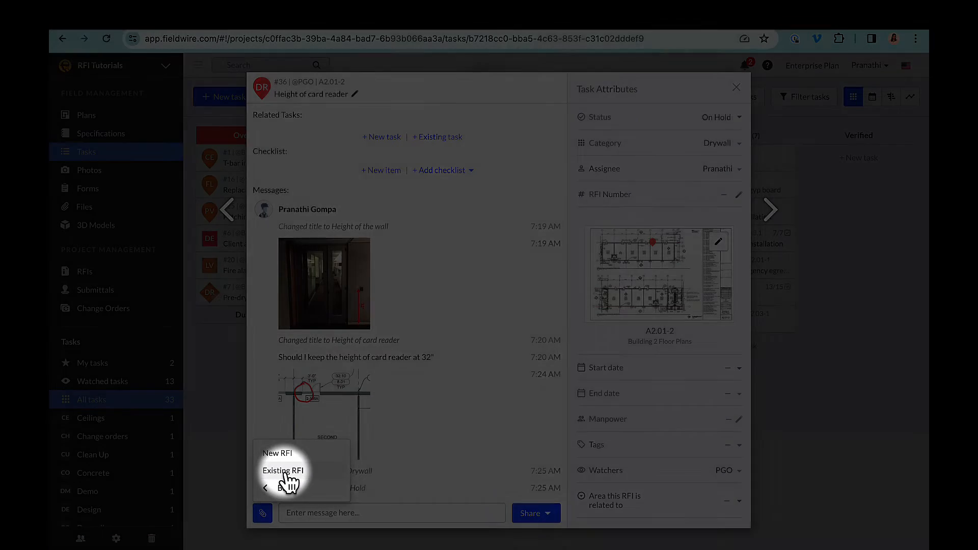
{"action": "left_click", "coordinate": [284, 471]}
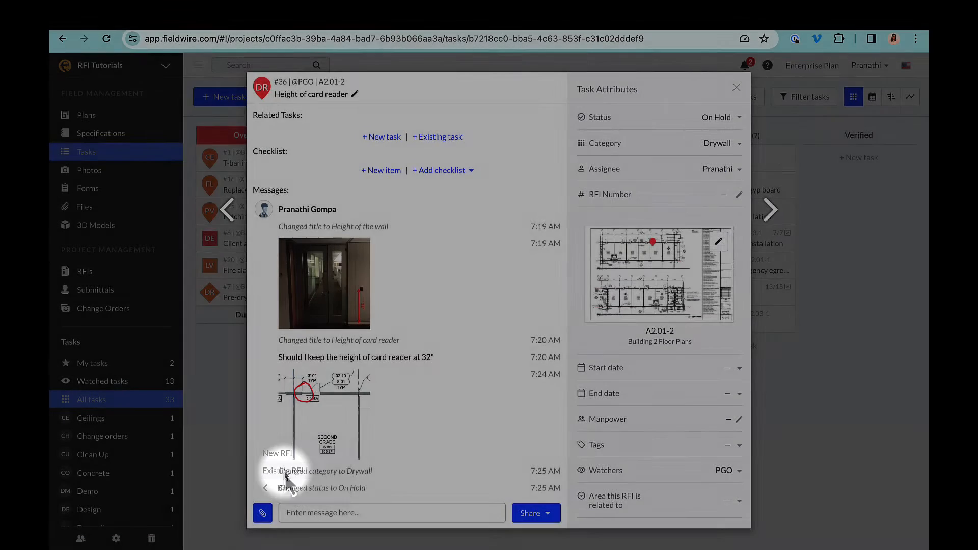
{"action": "left_click", "coordinate": [488, 126]}
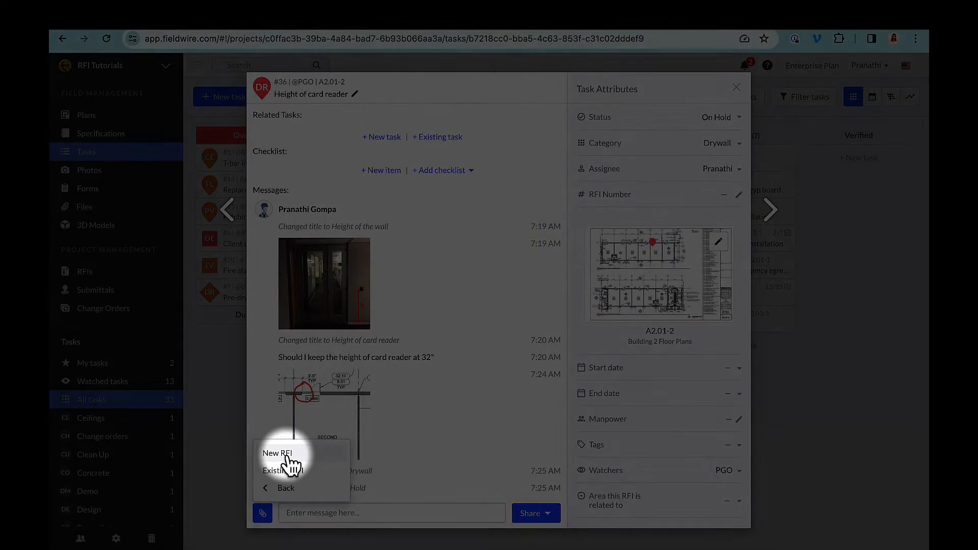
{"action": "left_click", "coordinate": [285, 453]}
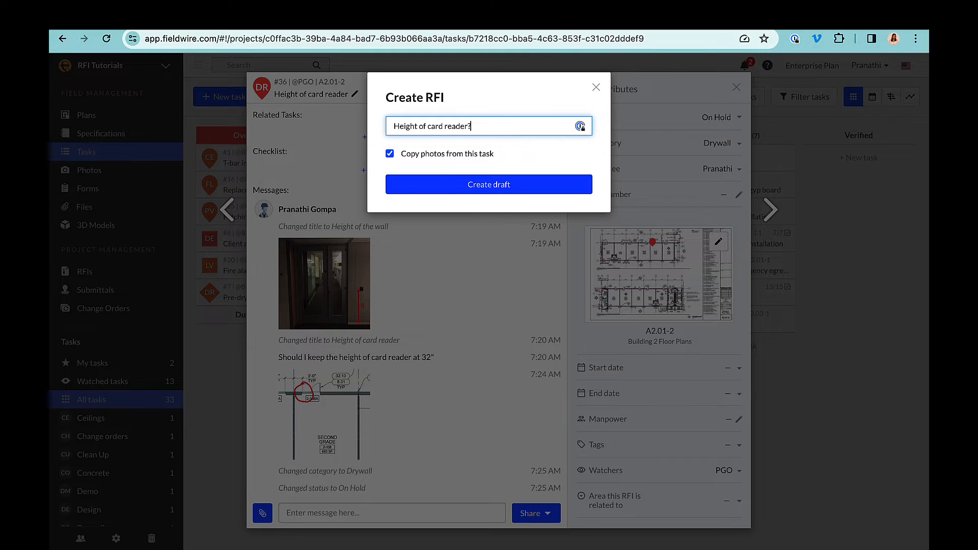
{"action": "left_click", "coordinate": [481, 199]}
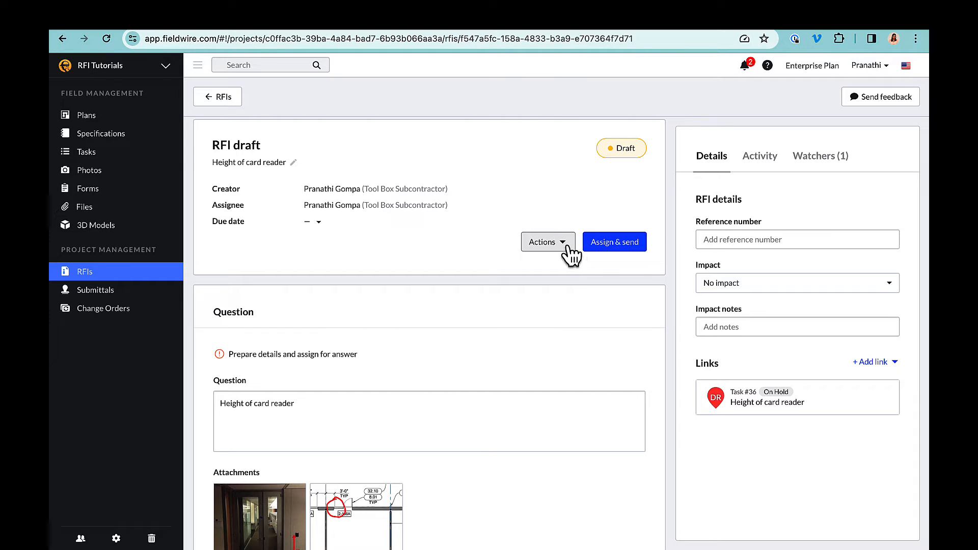
- Examine the actions available for the "Height of card reader" draft
{"action": "left_click", "coordinate": [567, 247]}
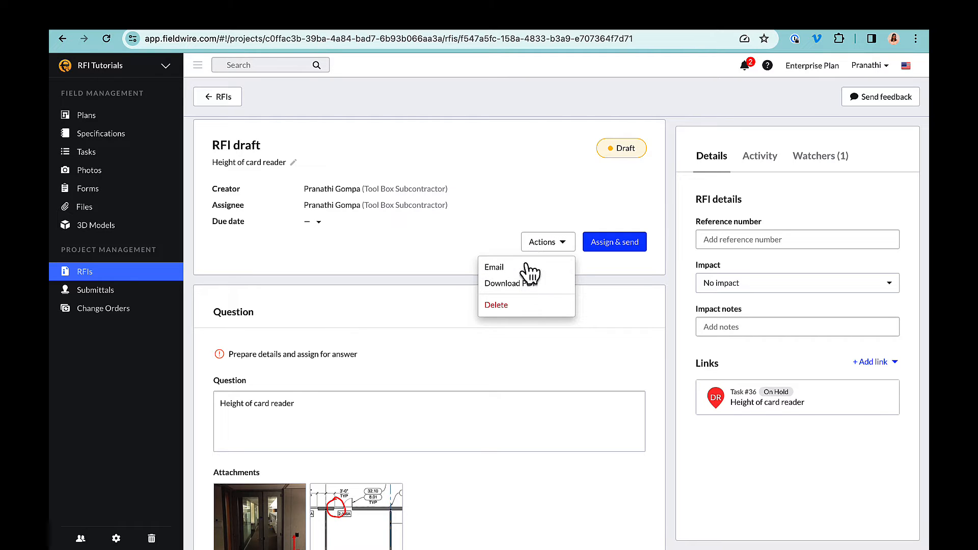
{"action": "left_click", "coordinate": [586, 214]}
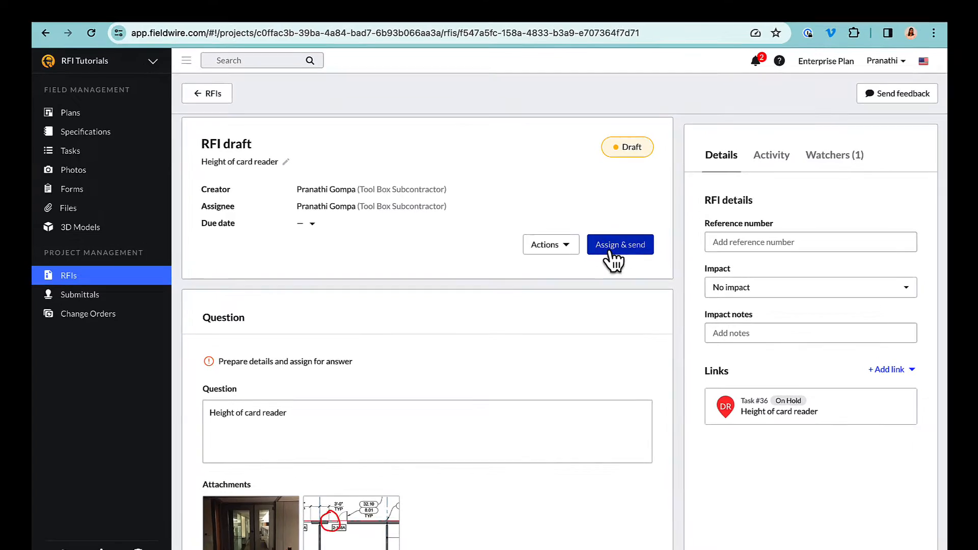
- Start assigning the RFI for answer and choose a Fieldwire General Contractor project user as assignee
{"action": "left_click", "coordinate": [610, 253]}
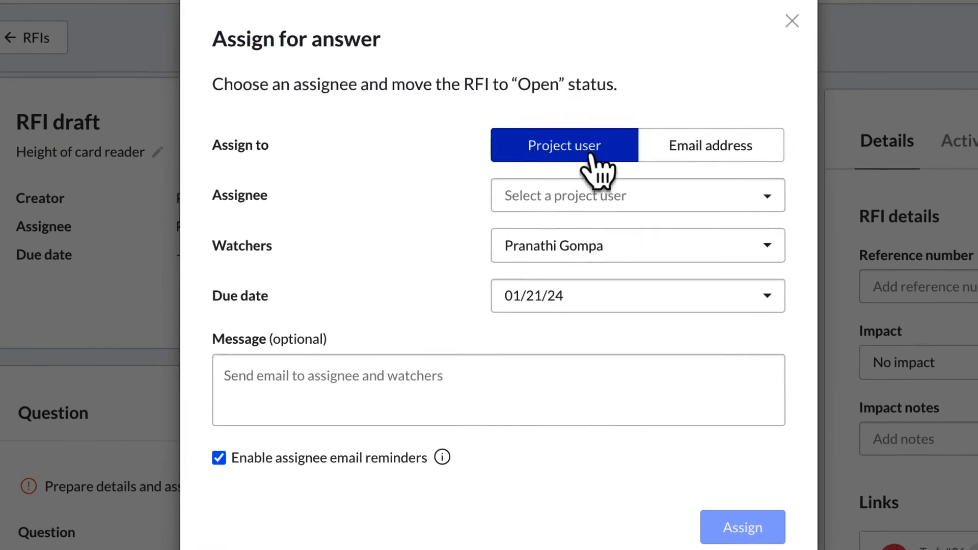
{"action": "left_click", "coordinate": [627, 196]}
{"action": "left_click", "coordinate": [602, 244]}
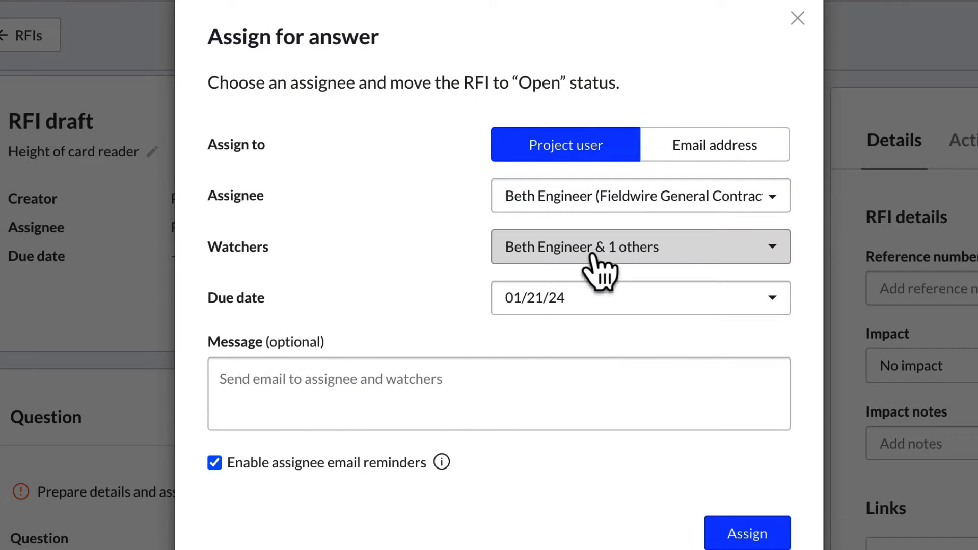
- Add the High-Rise Architects contact as a watcher and set the RFI's due date to 01/31/24
{"action": "left_click", "coordinate": [586, 253]}
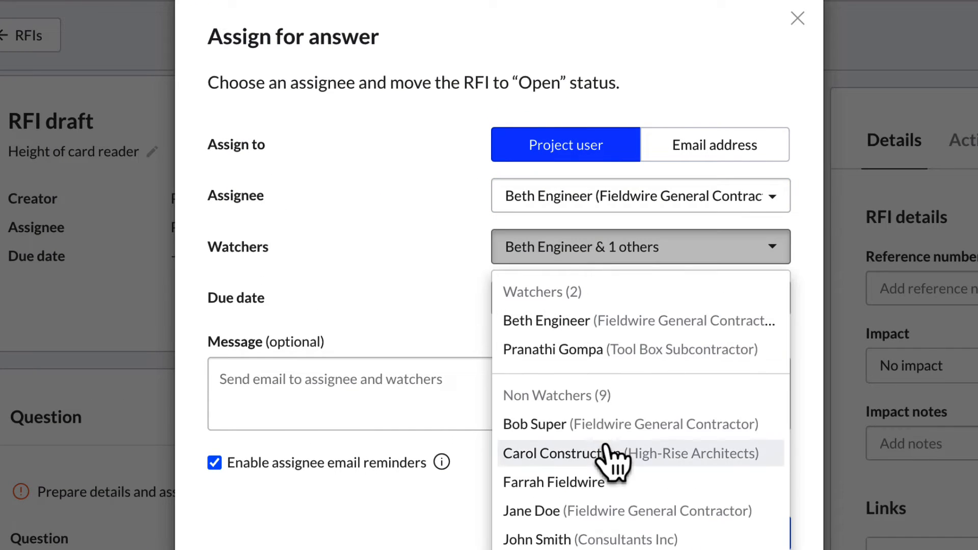
{"action": "left_click", "coordinate": [649, 461]}
{"action": "left_click", "coordinate": [480, 329]}
{"action": "left_click", "coordinate": [542, 308]}
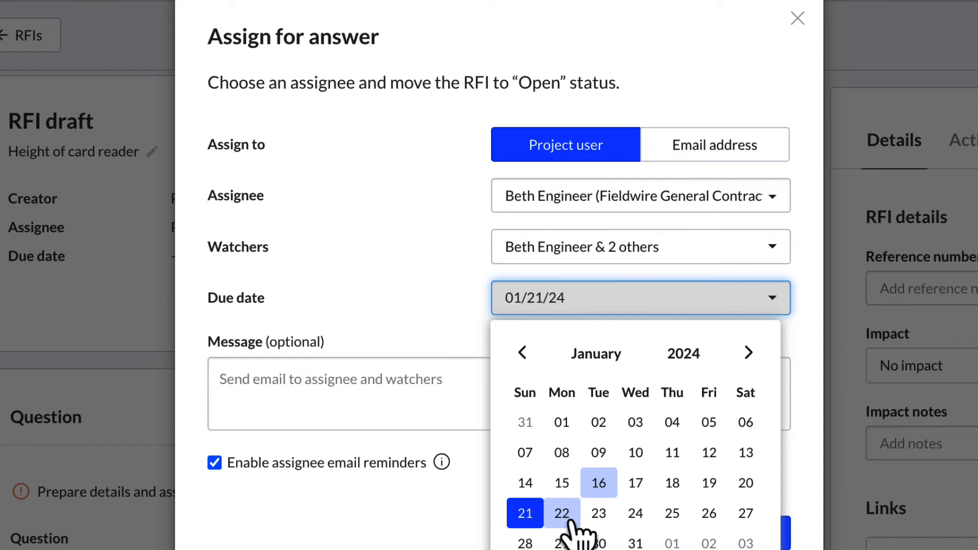
{"action": "left_click", "coordinate": [634, 543]}
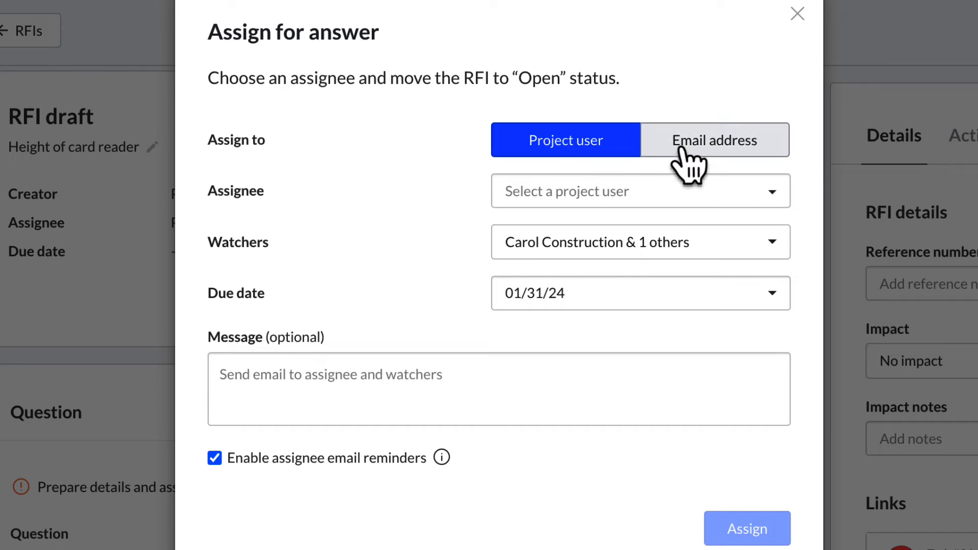
- Switch the assignment to an email address and fill in the assignee's email
{"action": "left_click", "coordinate": [702, 162]}
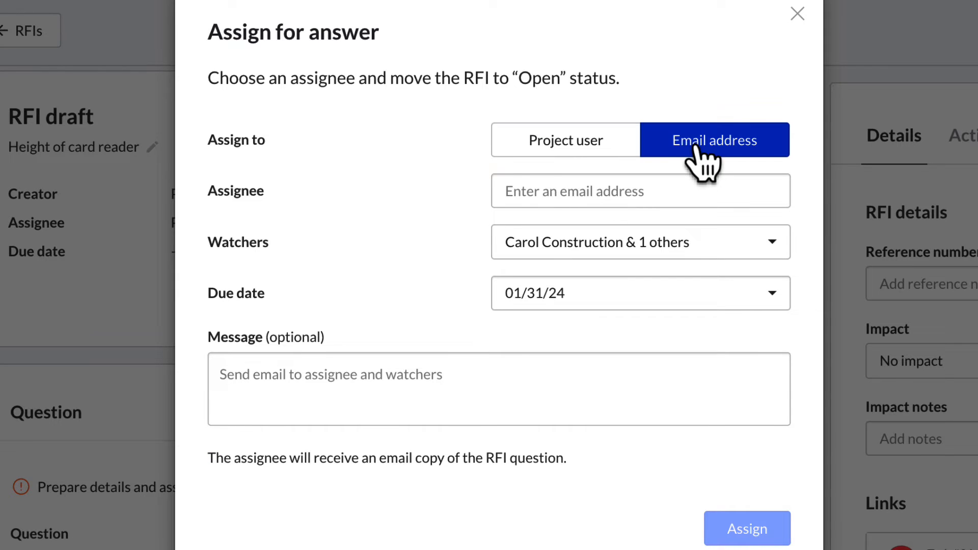
{"action": "left_click", "coordinate": [655, 188]}
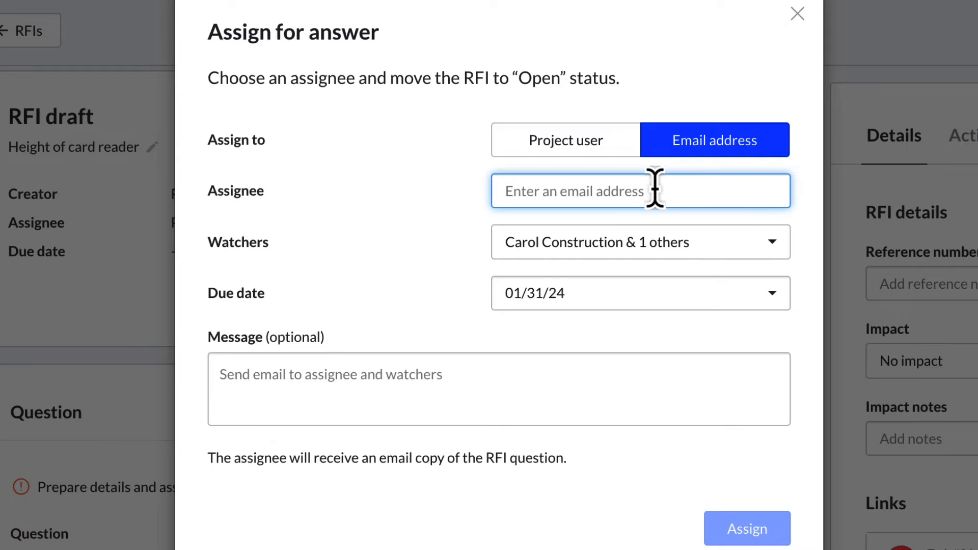
{"action": "key", "text": "ctrl+v"}
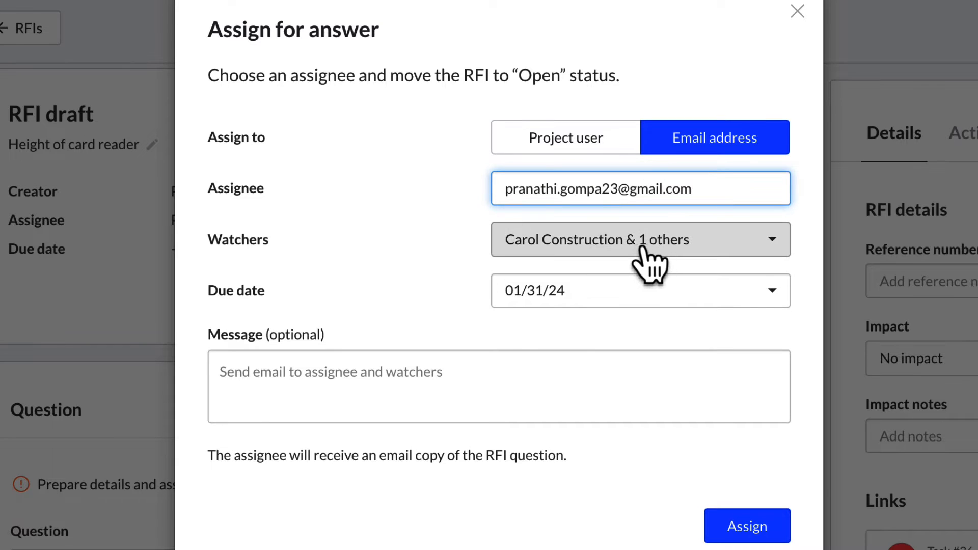
- Add a Fieldwire General Contractor watcher, set the due date to 02/01/24 and assign the RFI
{"action": "left_click", "coordinate": [644, 249]}
{"action": "left_click", "coordinate": [617, 447]}
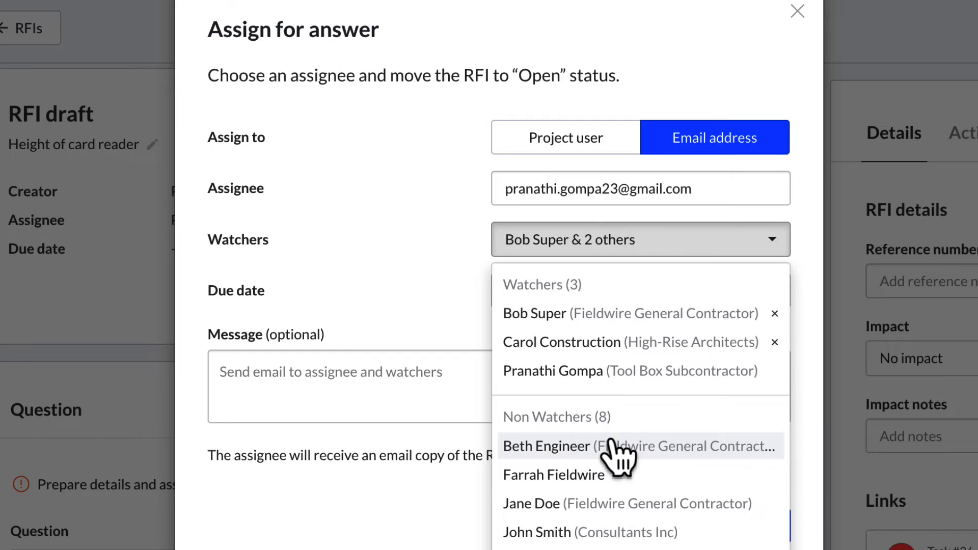
{"action": "left_click", "coordinate": [430, 312]}
{"action": "left_click", "coordinate": [546, 305]}
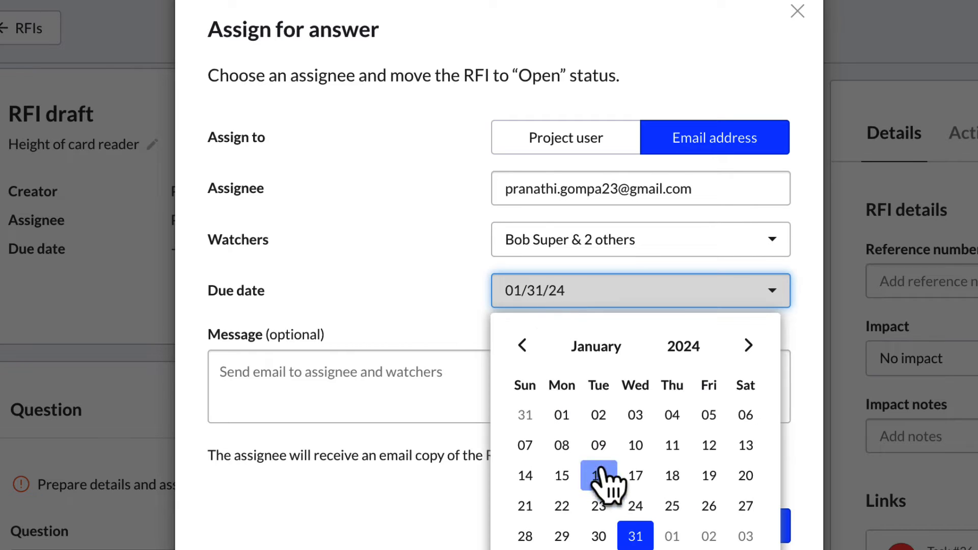
{"action": "left_click", "coordinate": [688, 532]}
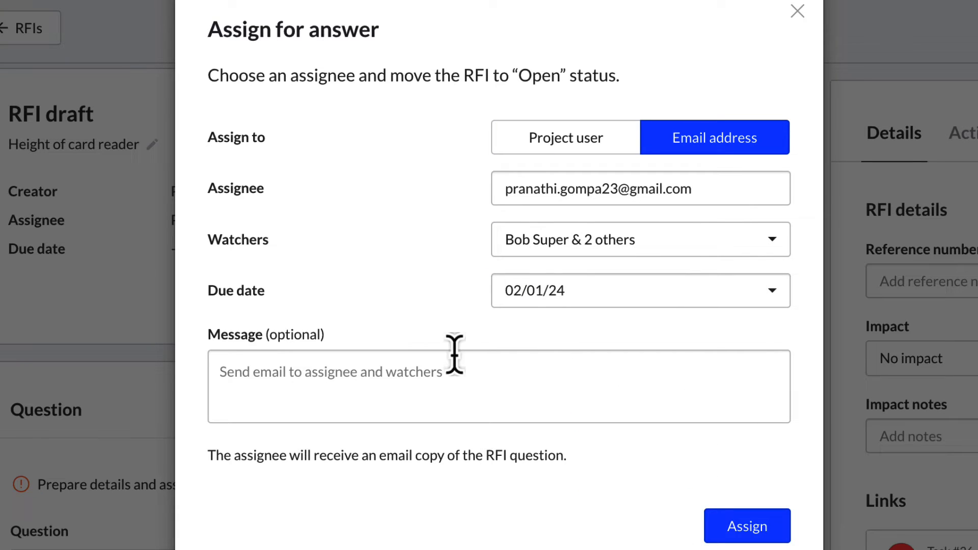
{"action": "left_click", "coordinate": [749, 530]}
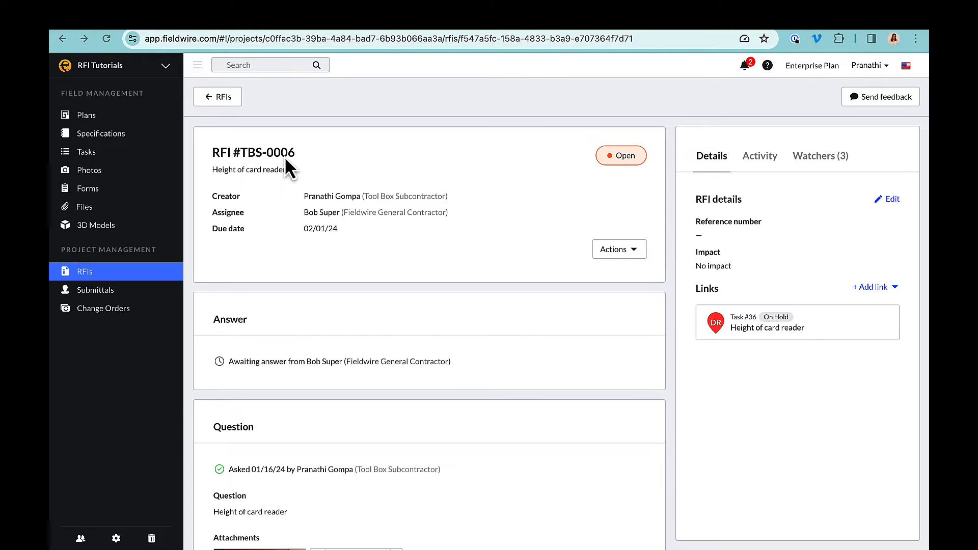
- Review the assigned RFI's answer section, question and attachments
{"action": "scroll", "coordinate": [284, 363], "scroll_direction": "down", "scroll_amount": 2}
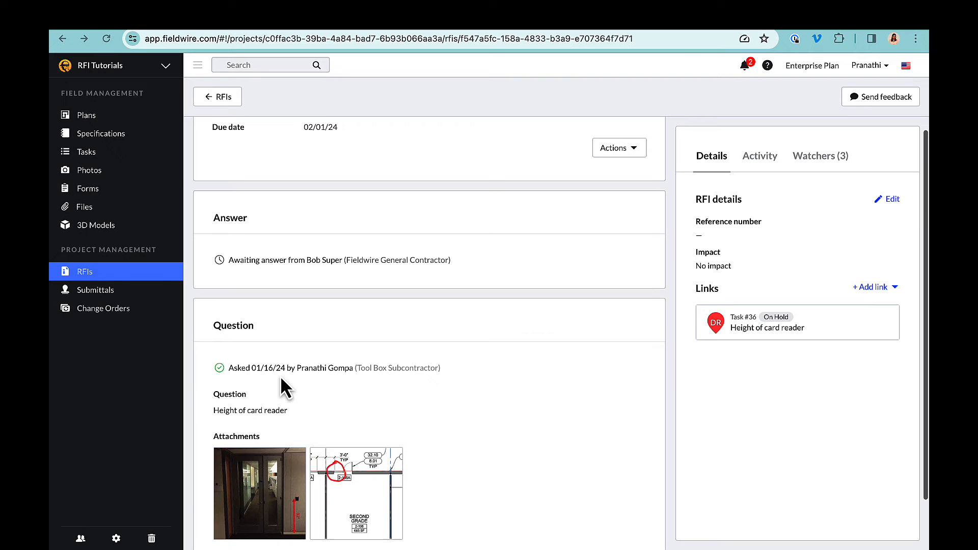
{"action": "double_click", "coordinate": [270, 433]}
{"action": "scroll", "coordinate": [271, 432], "scroll_direction": "up", "scroll_amount": 1}
{"action": "scroll", "coordinate": [272, 422], "scroll_direction": "up", "scroll_amount": 1}
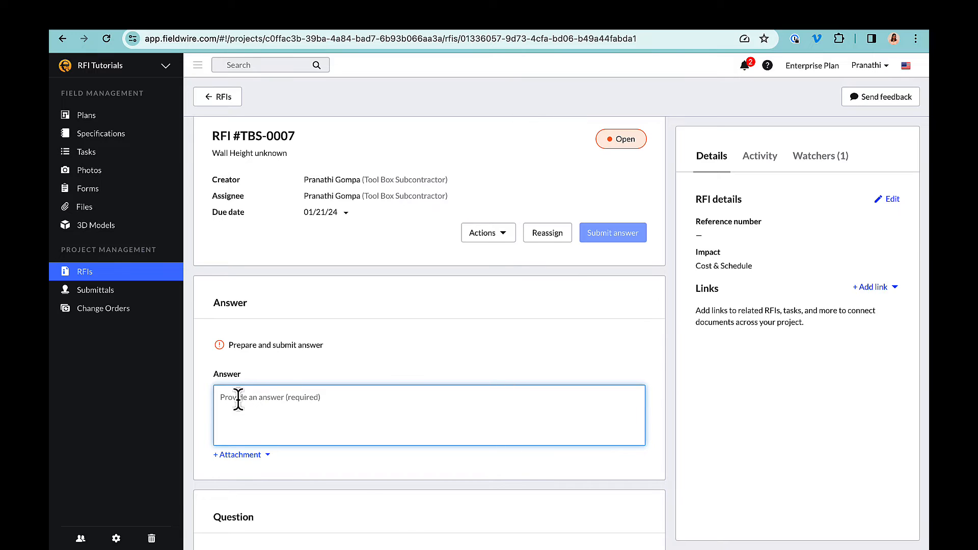
- Fill in the answer to the "Wall Height unknown" RFI as "Please use 32"" and check its attachment options
{"action": "type", "text": "Please see S1"}
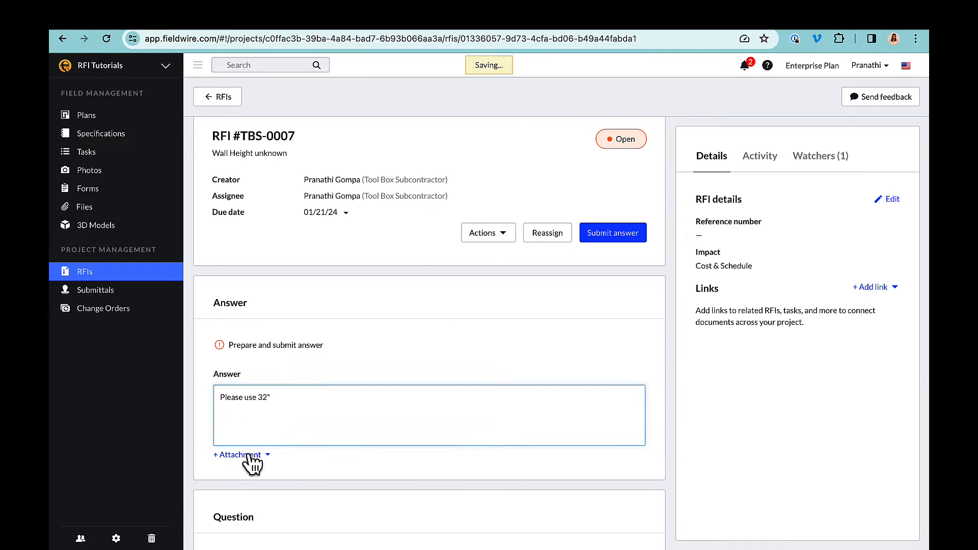
{"action": "left_click", "coordinate": [243, 455]}
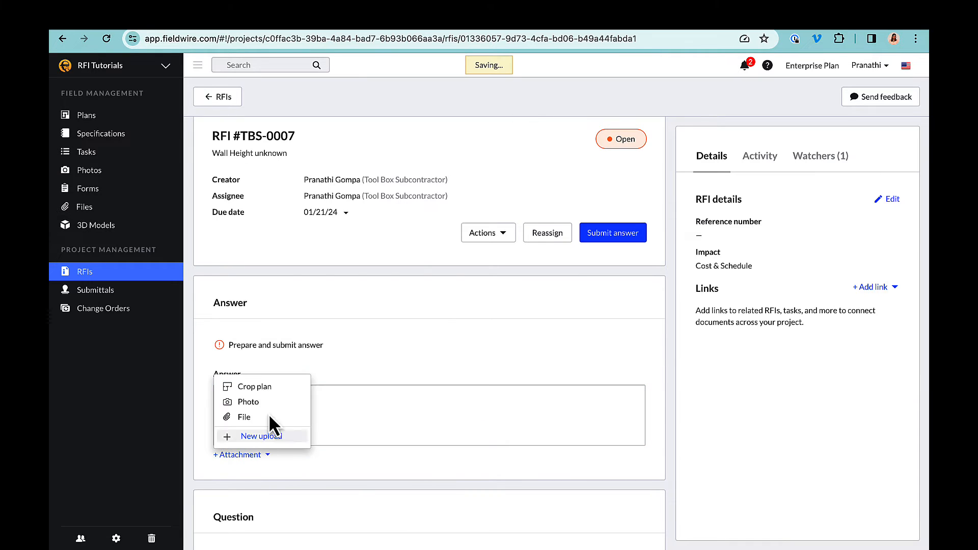
{"action": "left_click", "coordinate": [395, 348]}
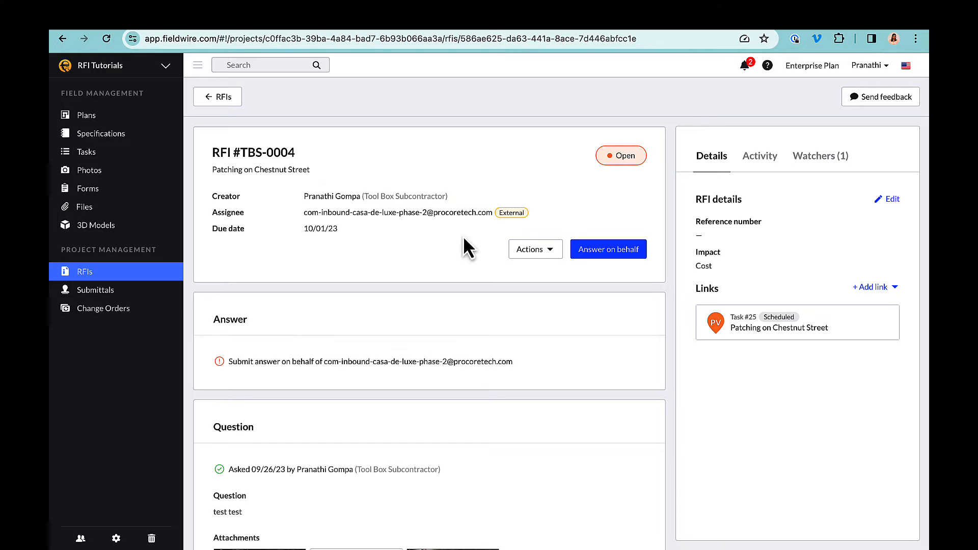
- Answer the "Patching on Chestnut Street" RFI on behalf of its assignee with "Please use 32""
{"action": "left_click", "coordinate": [607, 263]}
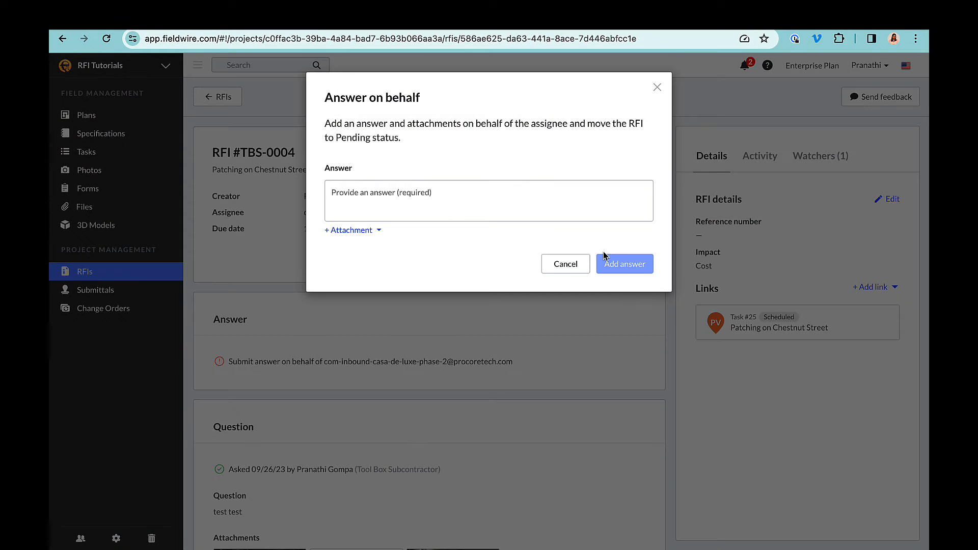
{"action": "left_click", "coordinate": [482, 206]}
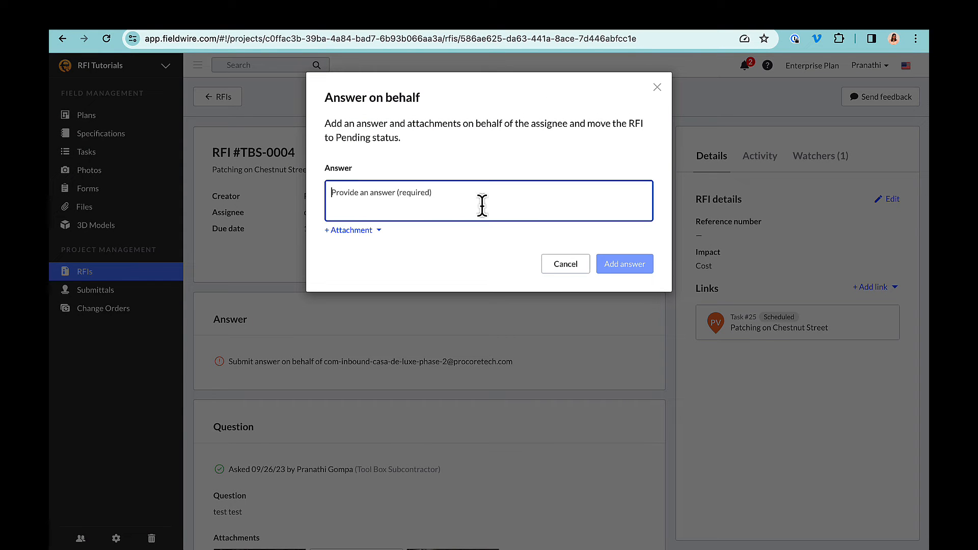
{"action": "type", "text": "Please use 32\""}
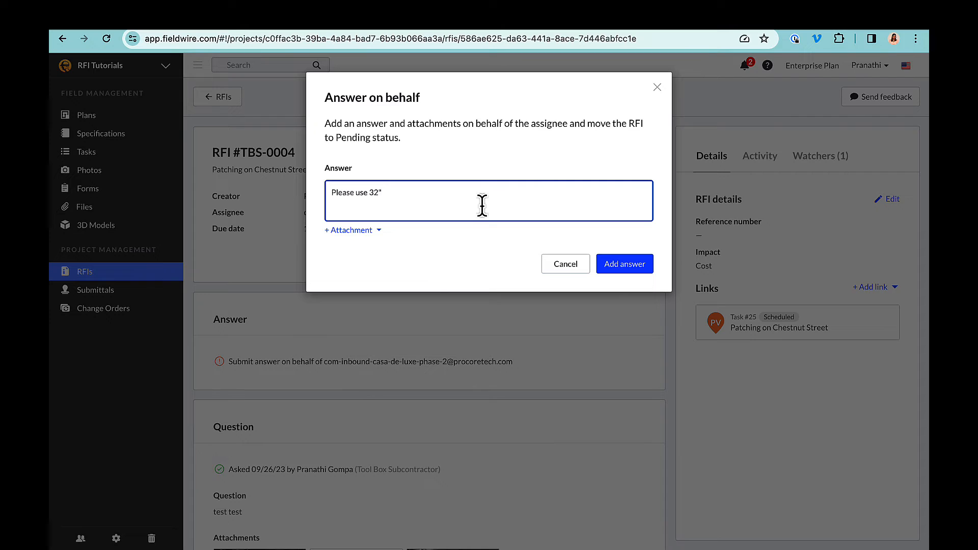
{"action": "left_click", "coordinate": [374, 232]}
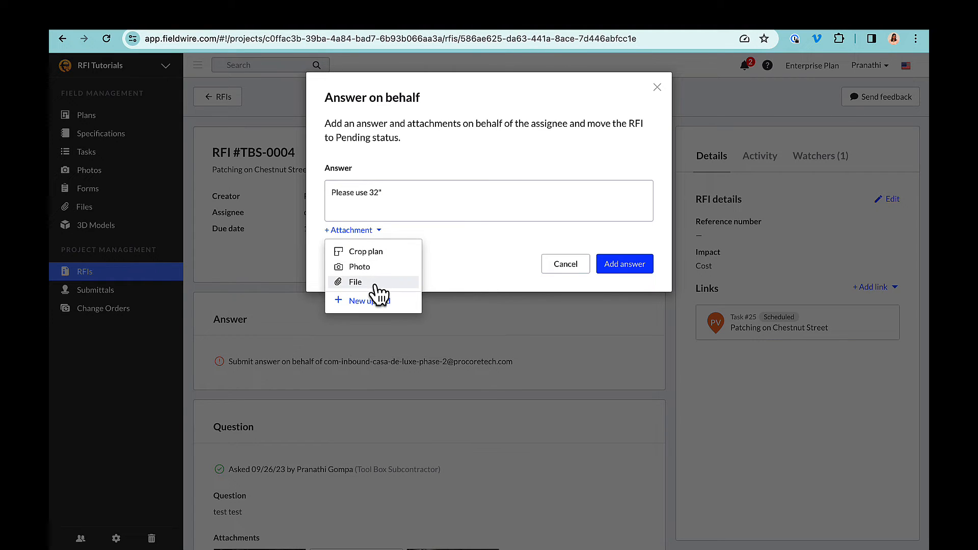
{"action": "left_click", "coordinate": [373, 232]}
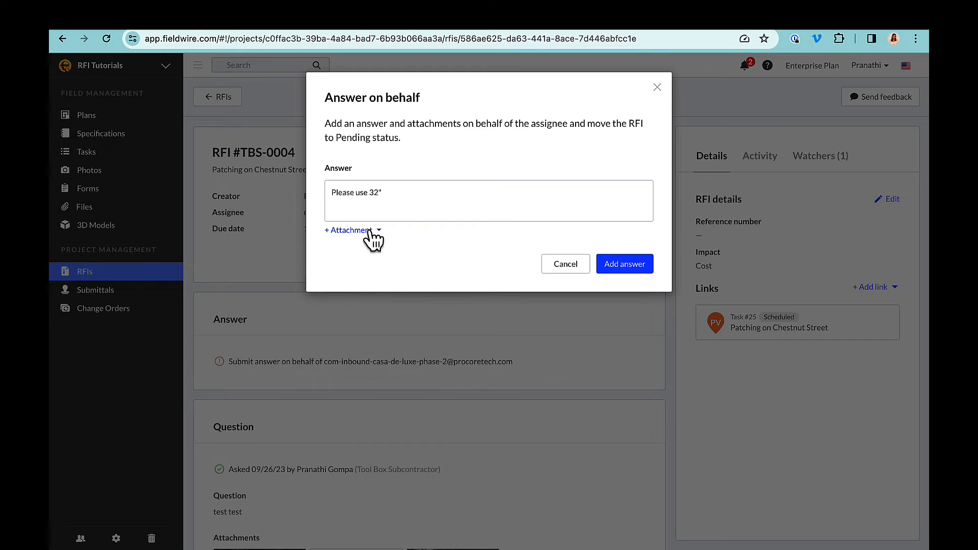
{"action": "left_click", "coordinate": [611, 268]}
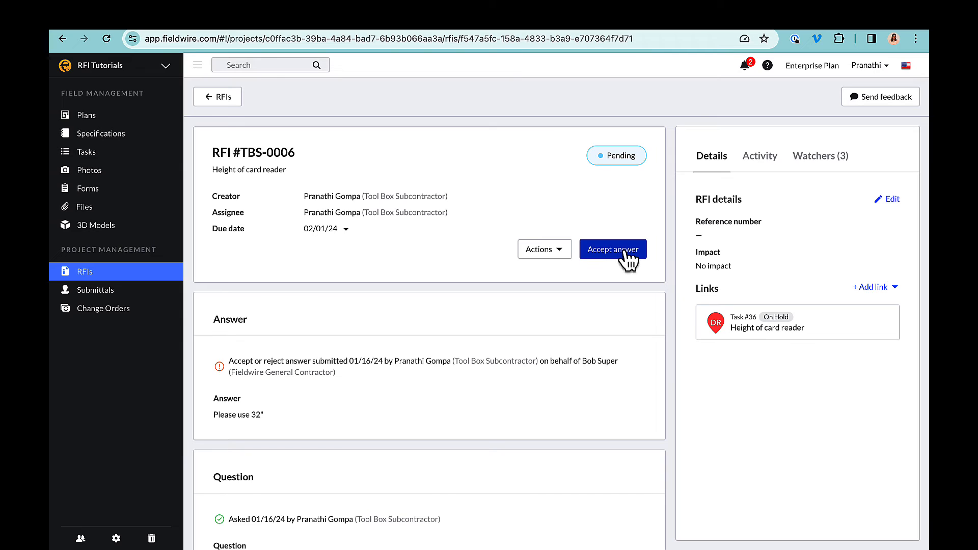
- Accept the answer to the "Height of card reader" RFI and close the RFI
{"action": "left_click", "coordinate": [552, 252]}
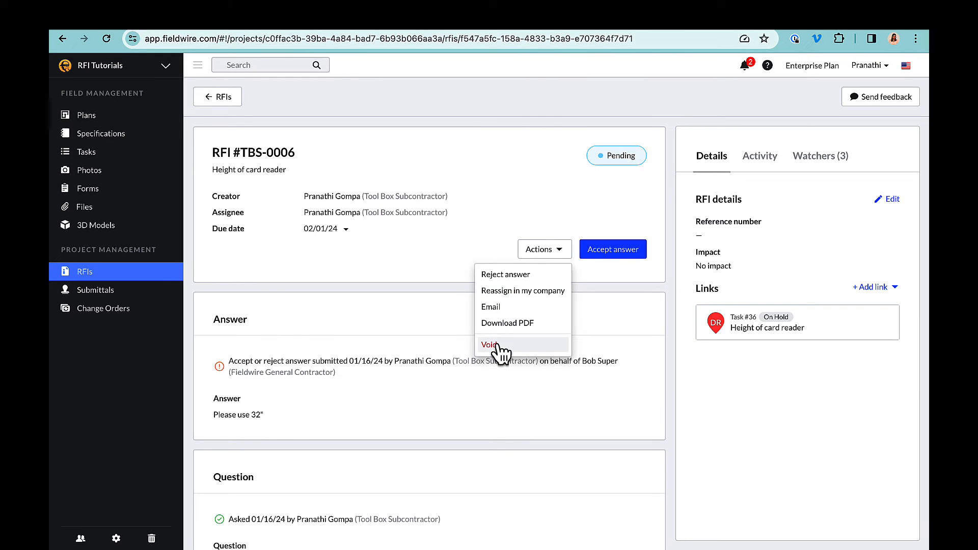
{"action": "left_click", "coordinate": [538, 257]}
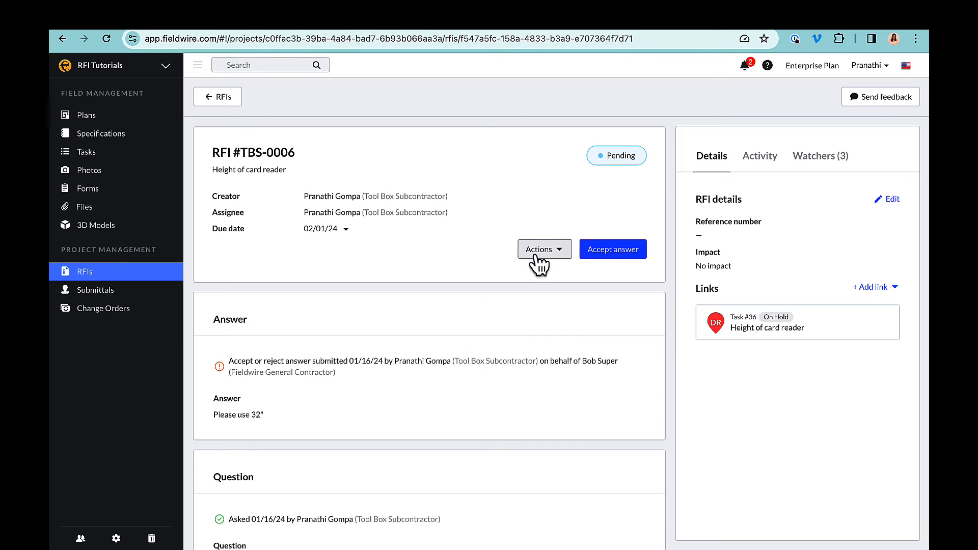
{"action": "left_click", "coordinate": [618, 255]}
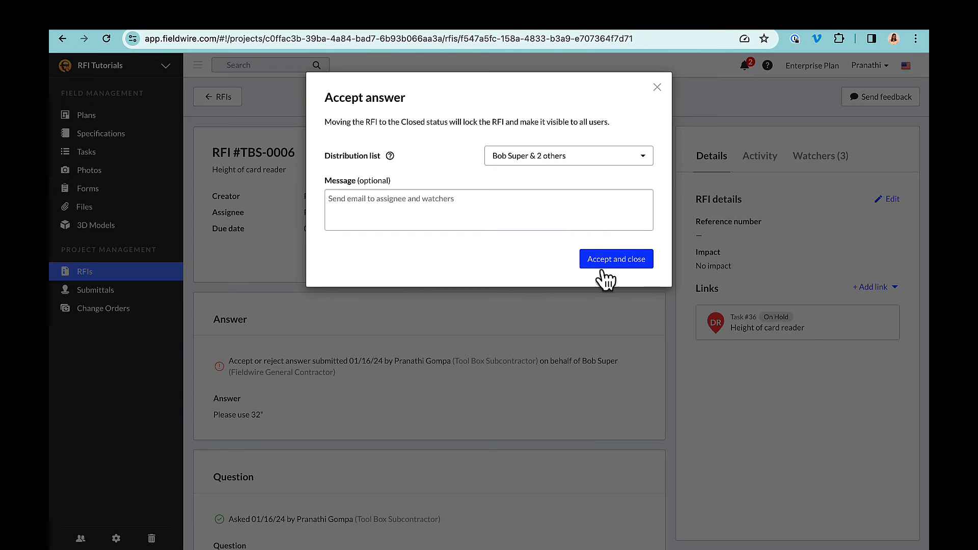
{"action": "left_click", "coordinate": [598, 261]}
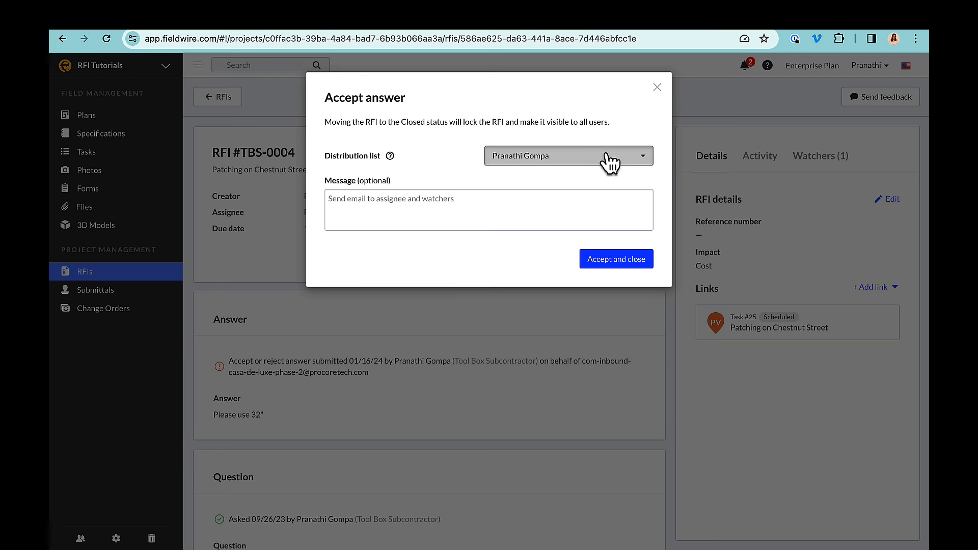
- Add a Fieldwire General Contractor contact and the High-Rise Architects contact to the distribution list for the "Patching on Chestnut Street" answer
{"action": "left_click", "coordinate": [609, 162]}
{"action": "left_click", "coordinate": [532, 257]}
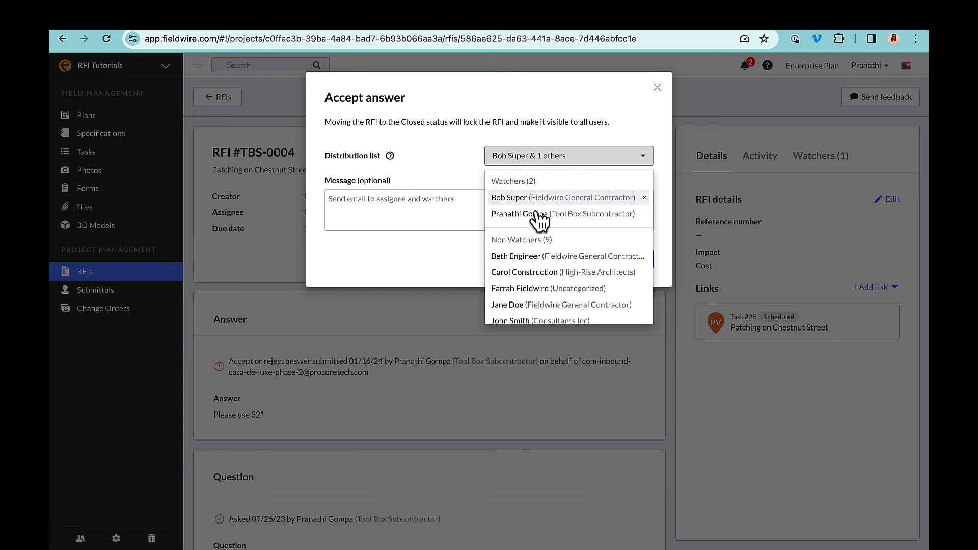
{"action": "left_click", "coordinate": [523, 274]}
{"action": "left_click", "coordinate": [540, 154]}
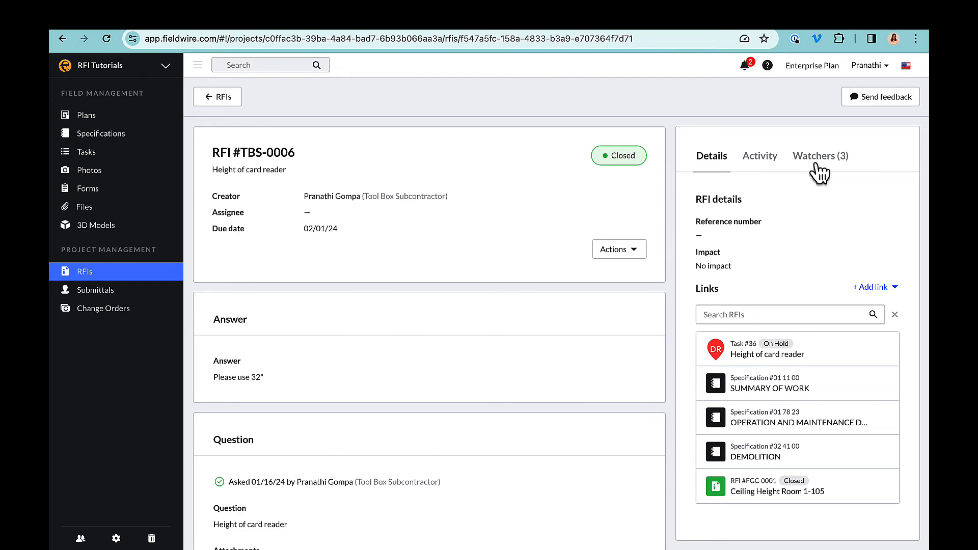
- Add two Consultants Inc contacts as watchers of the closed "Height of card reader" RFI
{"action": "left_click", "coordinate": [818, 159]}
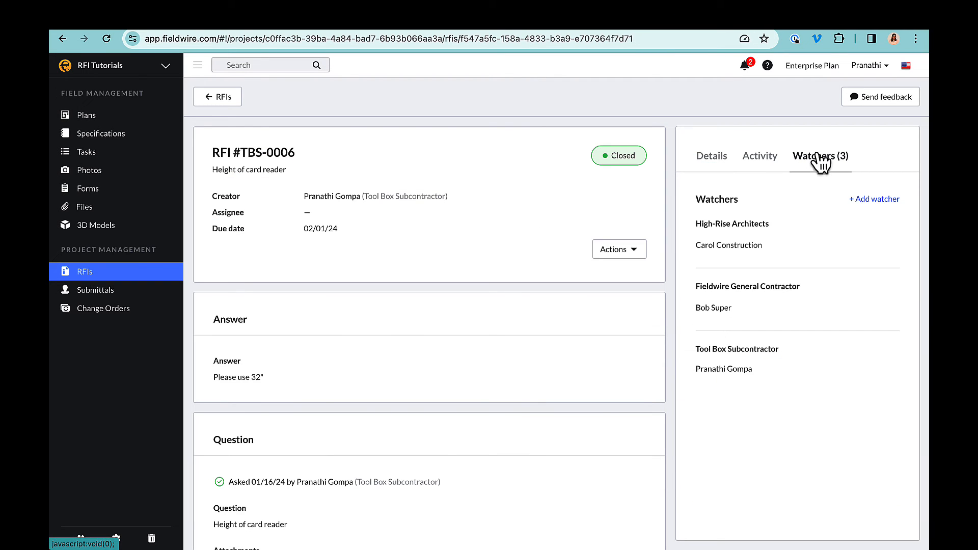
{"action": "left_click", "coordinate": [872, 200]}
{"action": "left_click", "coordinate": [754, 292]}
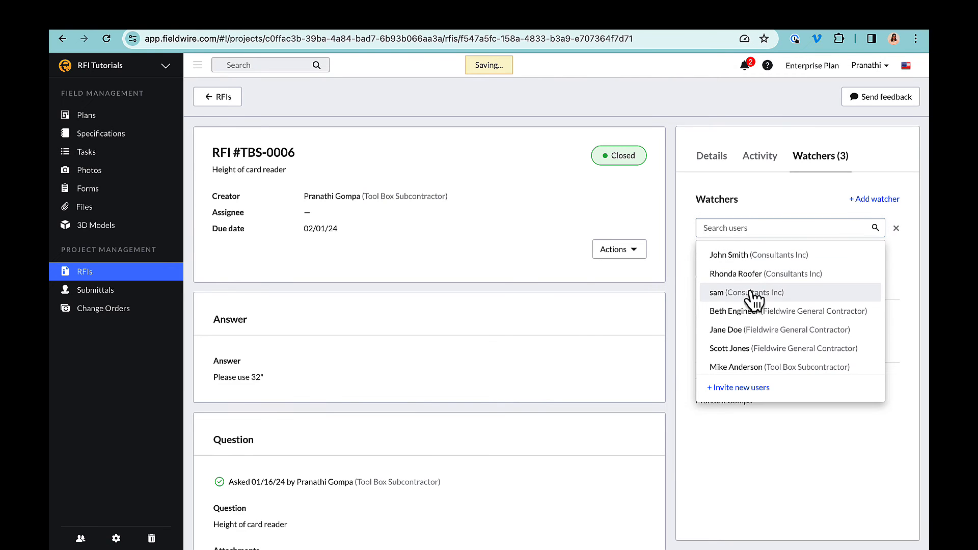
{"action": "left_click", "coordinate": [780, 276]}
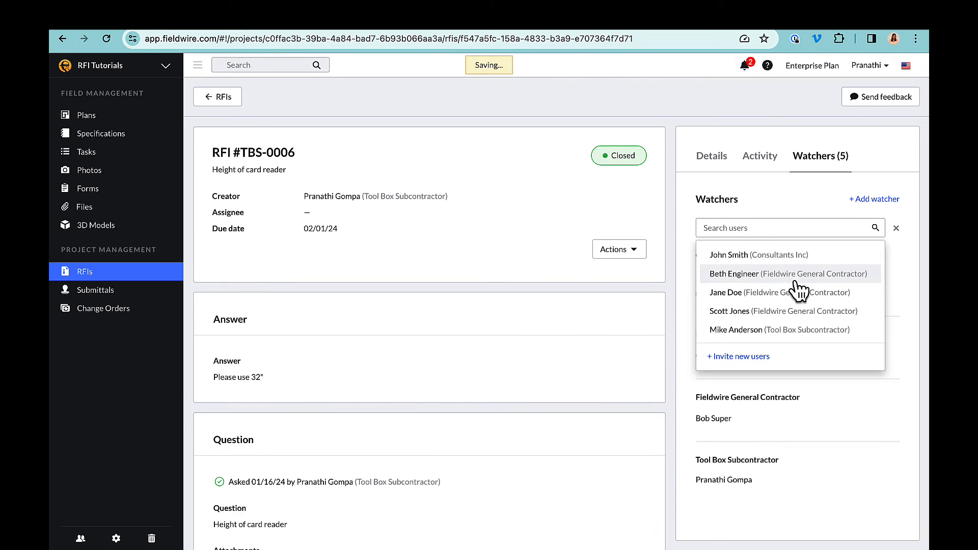
- Review the RFI's activity history, details and linked items
{"action": "left_click", "coordinate": [760, 158]}
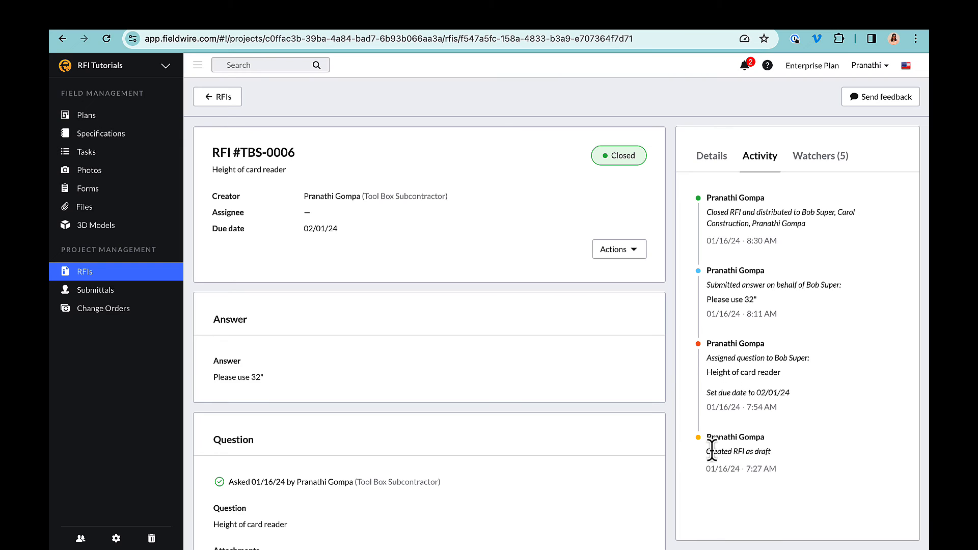
{"action": "left_click", "coordinate": [713, 158]}
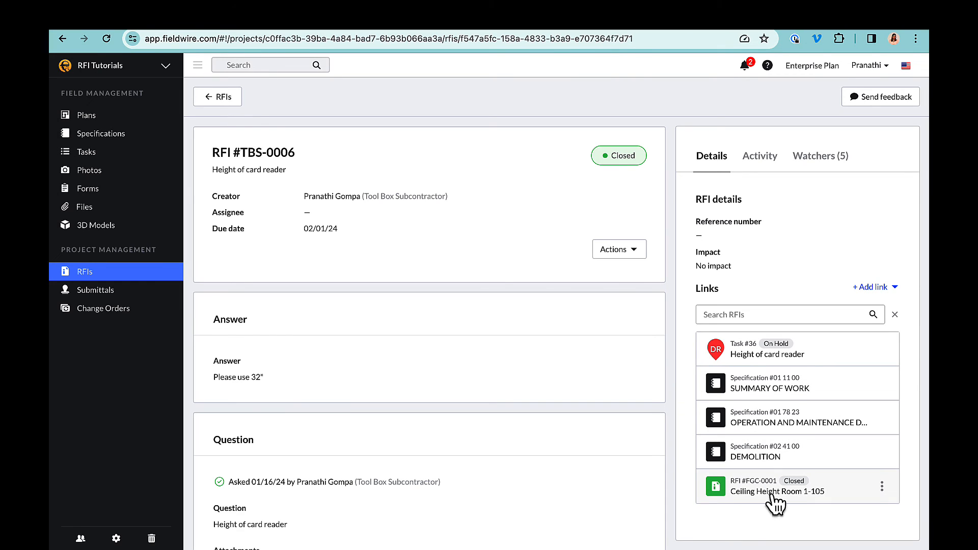
- Re-open the closed "Height of card reader" RFI without a message and choose to reject its answer
{"action": "left_click", "coordinate": [625, 250]}
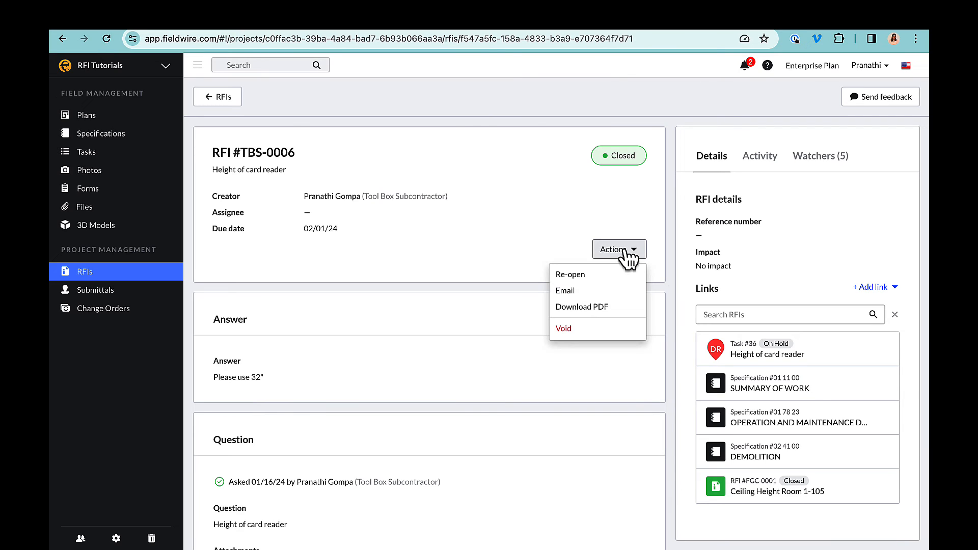
{"action": "left_click", "coordinate": [582, 277]}
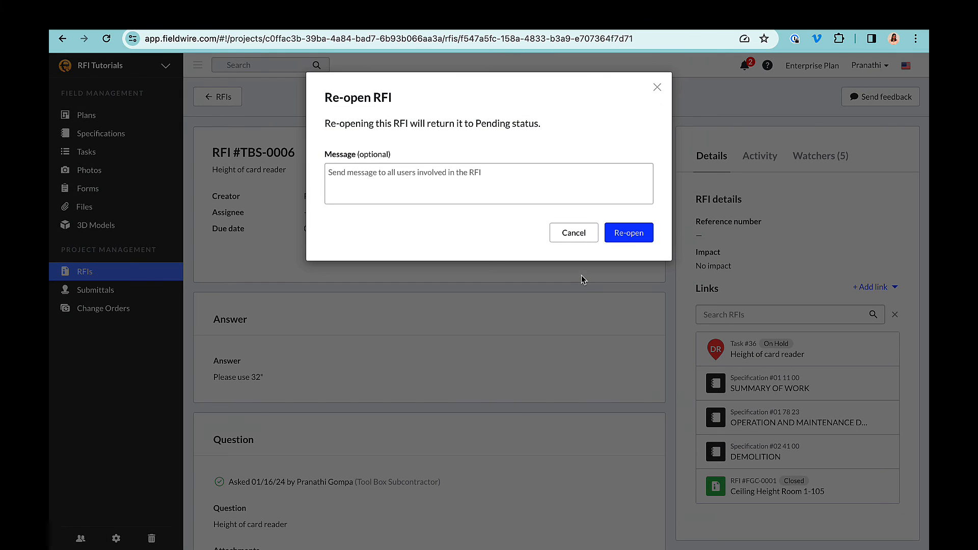
{"action": "left_click", "coordinate": [632, 236]}
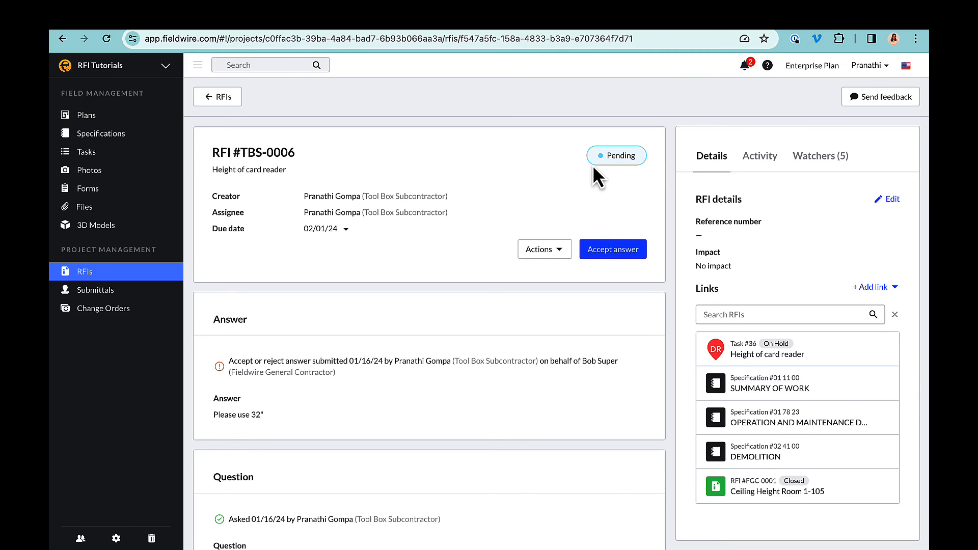
{"action": "left_click", "coordinate": [560, 252]}
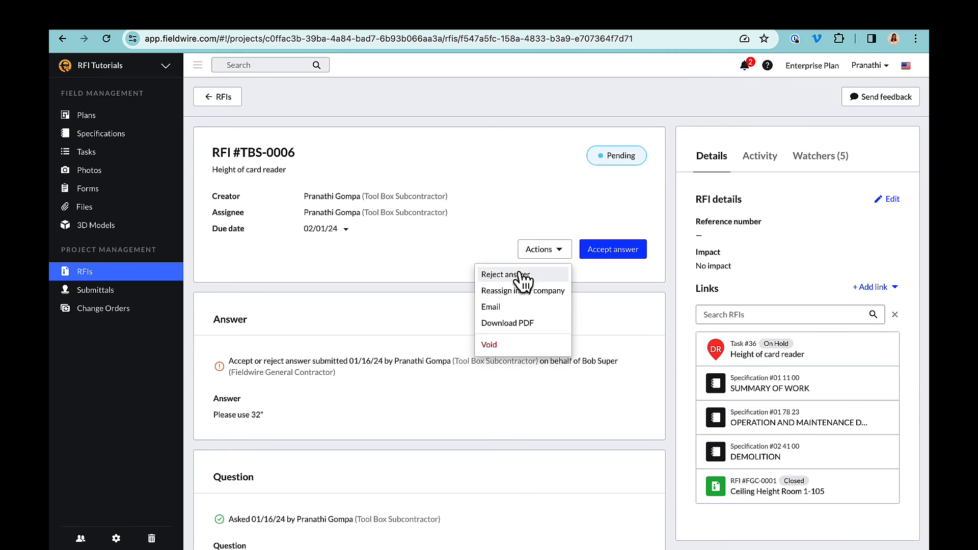
{"action": "left_click", "coordinate": [518, 277]}
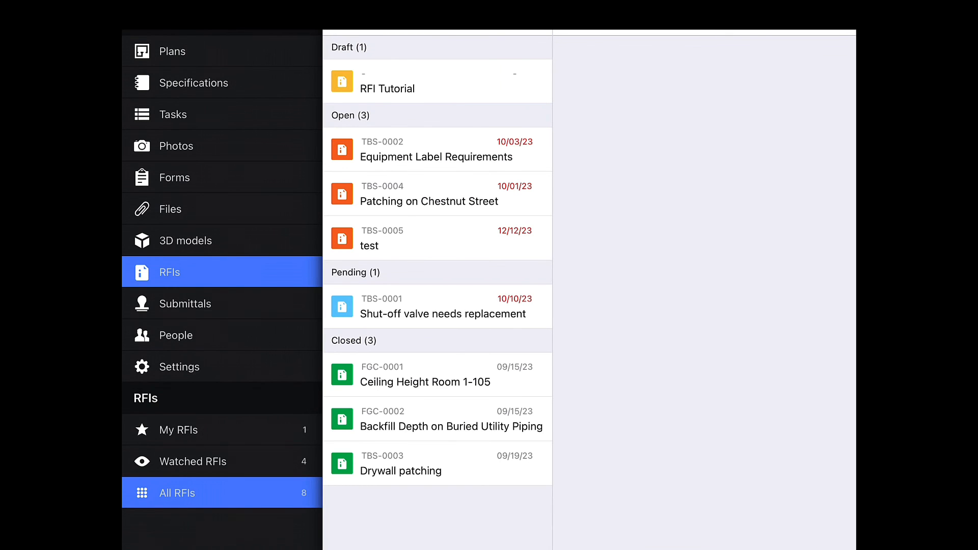
- In the Fieldwire mobile app, list all RFIs and examine "Ceiling Height Room 1-105" and the "RFI Tutorial" draft
{"action": "left_click", "coordinate": [222, 492]}
{"action": "left_click", "coordinate": [236, 374]}
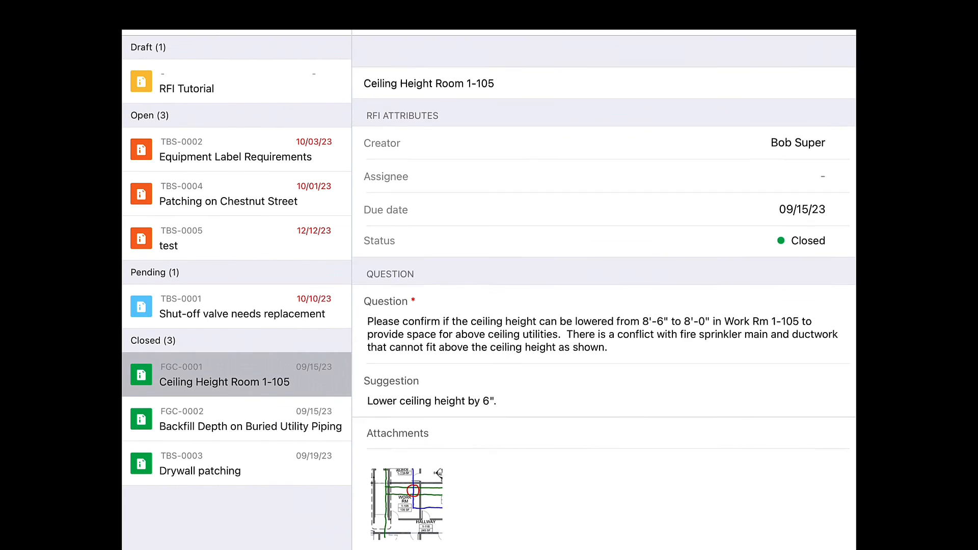
{"action": "left_click", "coordinate": [236, 82]}
{"action": "scroll", "coordinate": [604, 331], "scroll_direction": "down", "scroll_amount": 4}
{"action": "scroll", "coordinate": [603, 332], "scroll_direction": "up", "scroll_amount": 4}
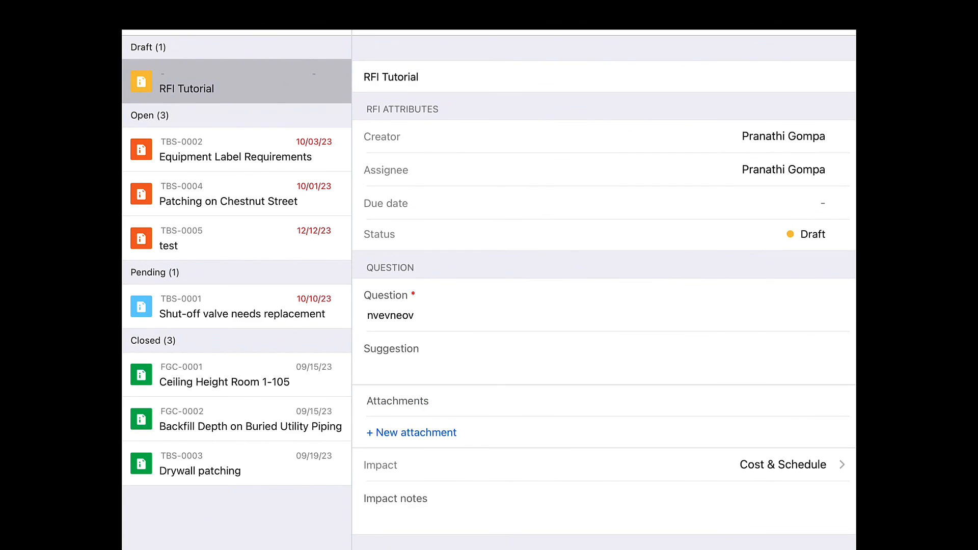
- Enter "Track" as the suggestion in the "RFI Tutorial" draft
{"action": "left_click", "coordinate": [604, 364]}
{"action": "type", "text": "Track"}
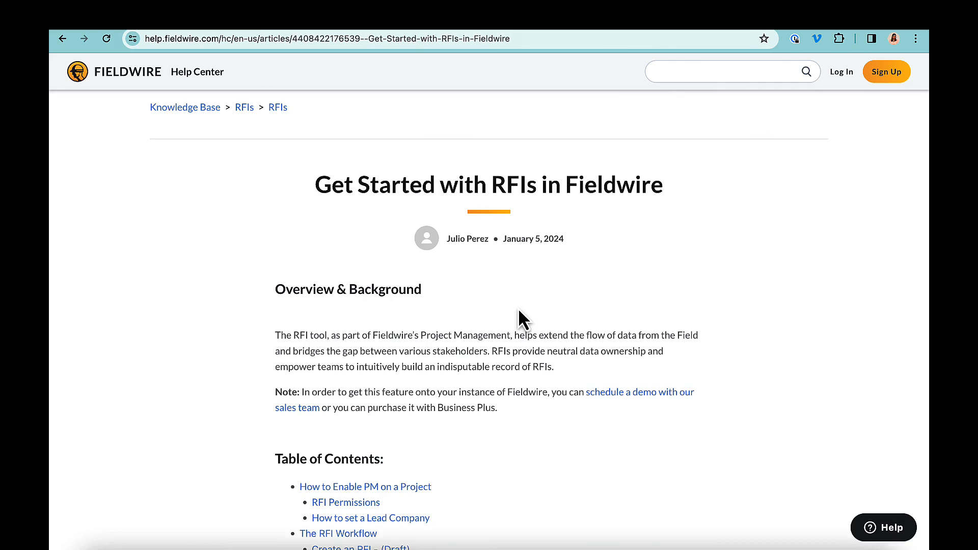
- Look through the Fieldwire Help Center article "Get Started with RFIs in Fieldwire" in the browser
{"action": "scroll", "coordinate": [518, 311], "scroll_direction": "down", "scroll_amount": 15}
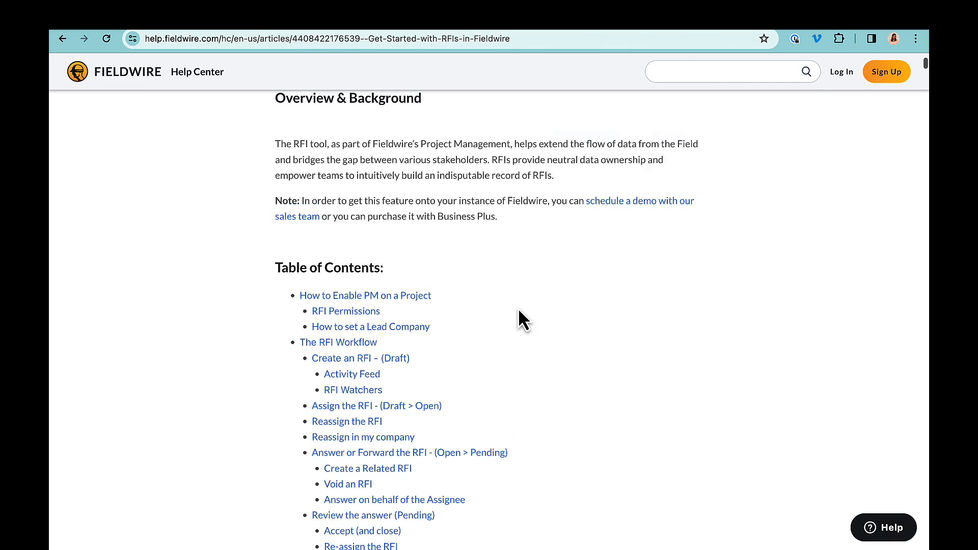
{"action": "scroll", "coordinate": [518, 308], "scroll_direction": "down", "scroll_amount": 20}
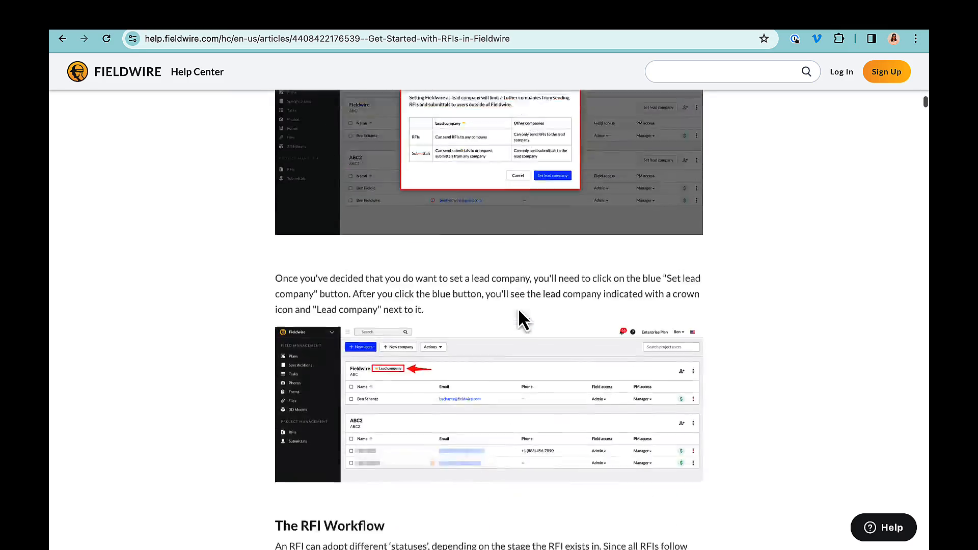
{"action": "scroll", "coordinate": [518, 307], "scroll_direction": "down", "scroll_amount": 20}
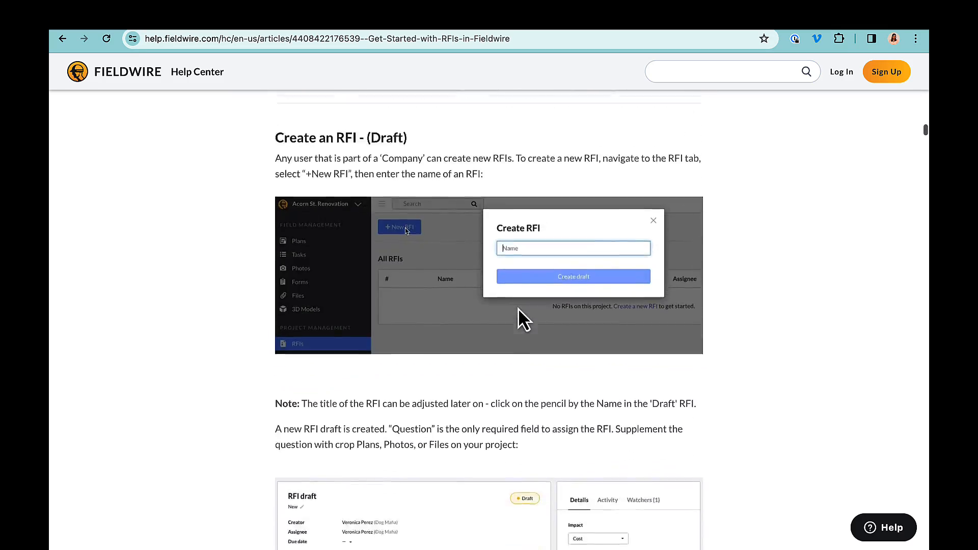
{"action": "scroll", "coordinate": [519, 320], "scroll_direction": "down", "scroll_amount": 10}
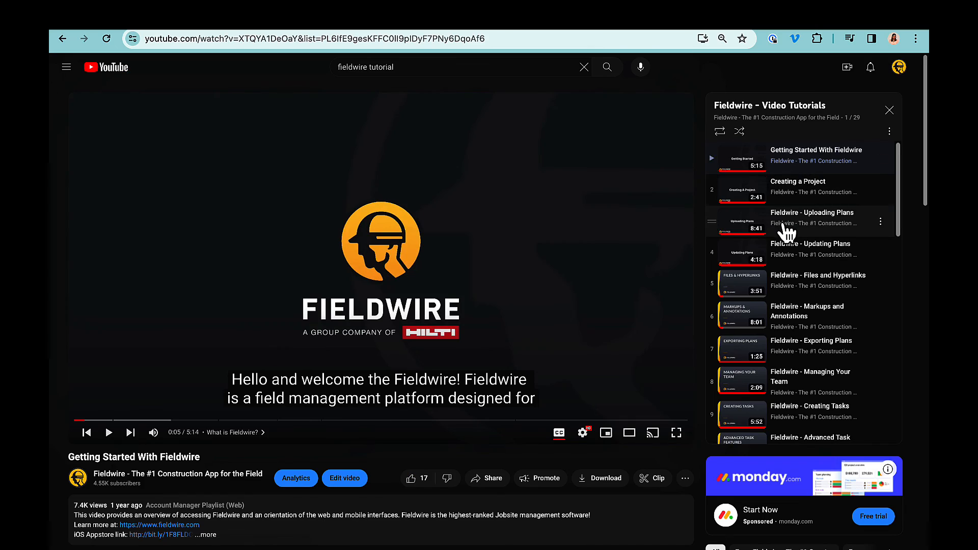
- Browse the "Fieldwire - Video Tutorials" playlist on YouTube
{"action": "scroll", "coordinate": [784, 228], "scroll_direction": "down", "scroll_amount": 3}
{"action": "scroll", "coordinate": [786, 233], "scroll_direction": "down", "scroll_amount": 10}
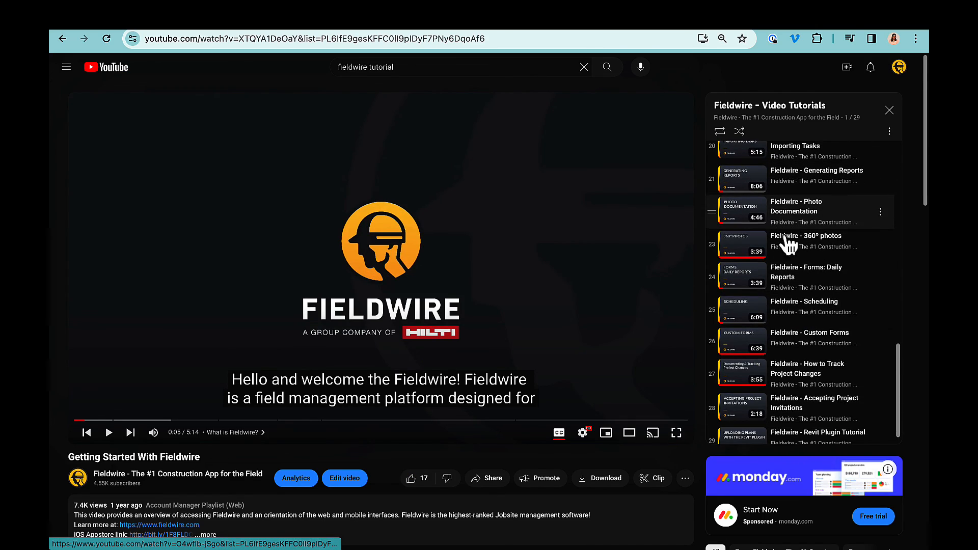